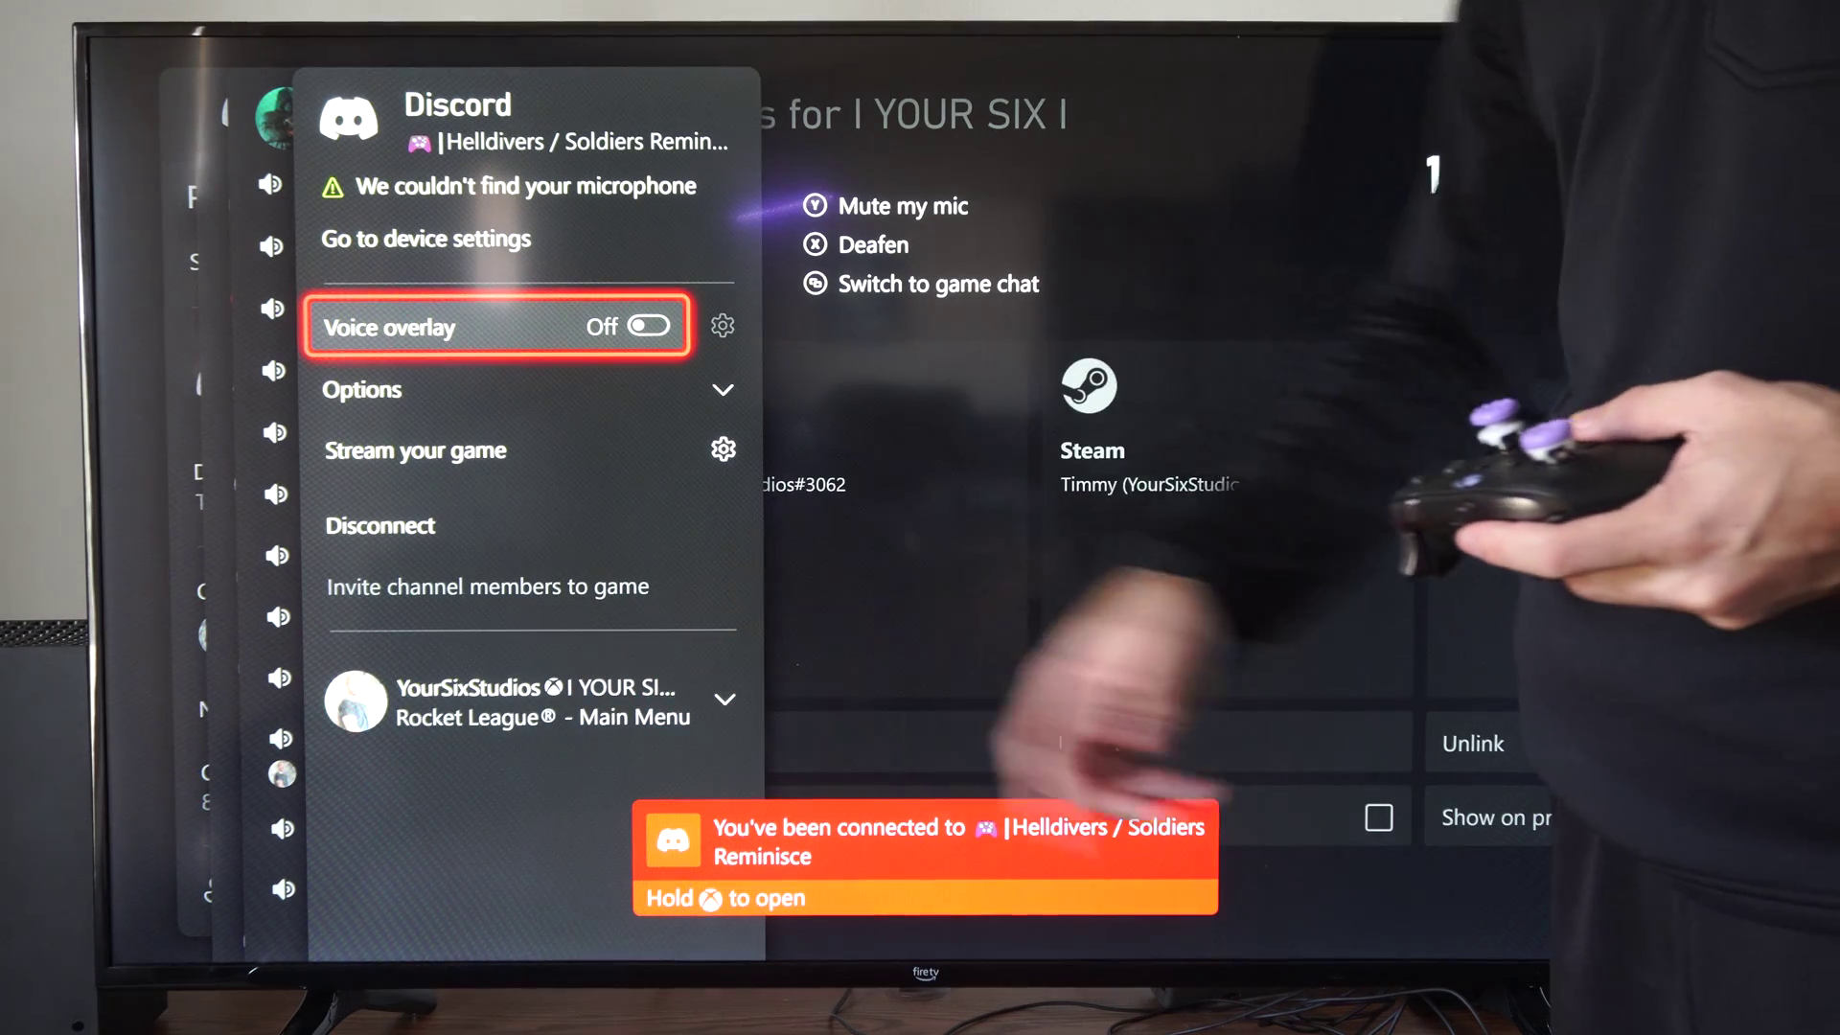
key("Down")
key("Down")
key("Down")
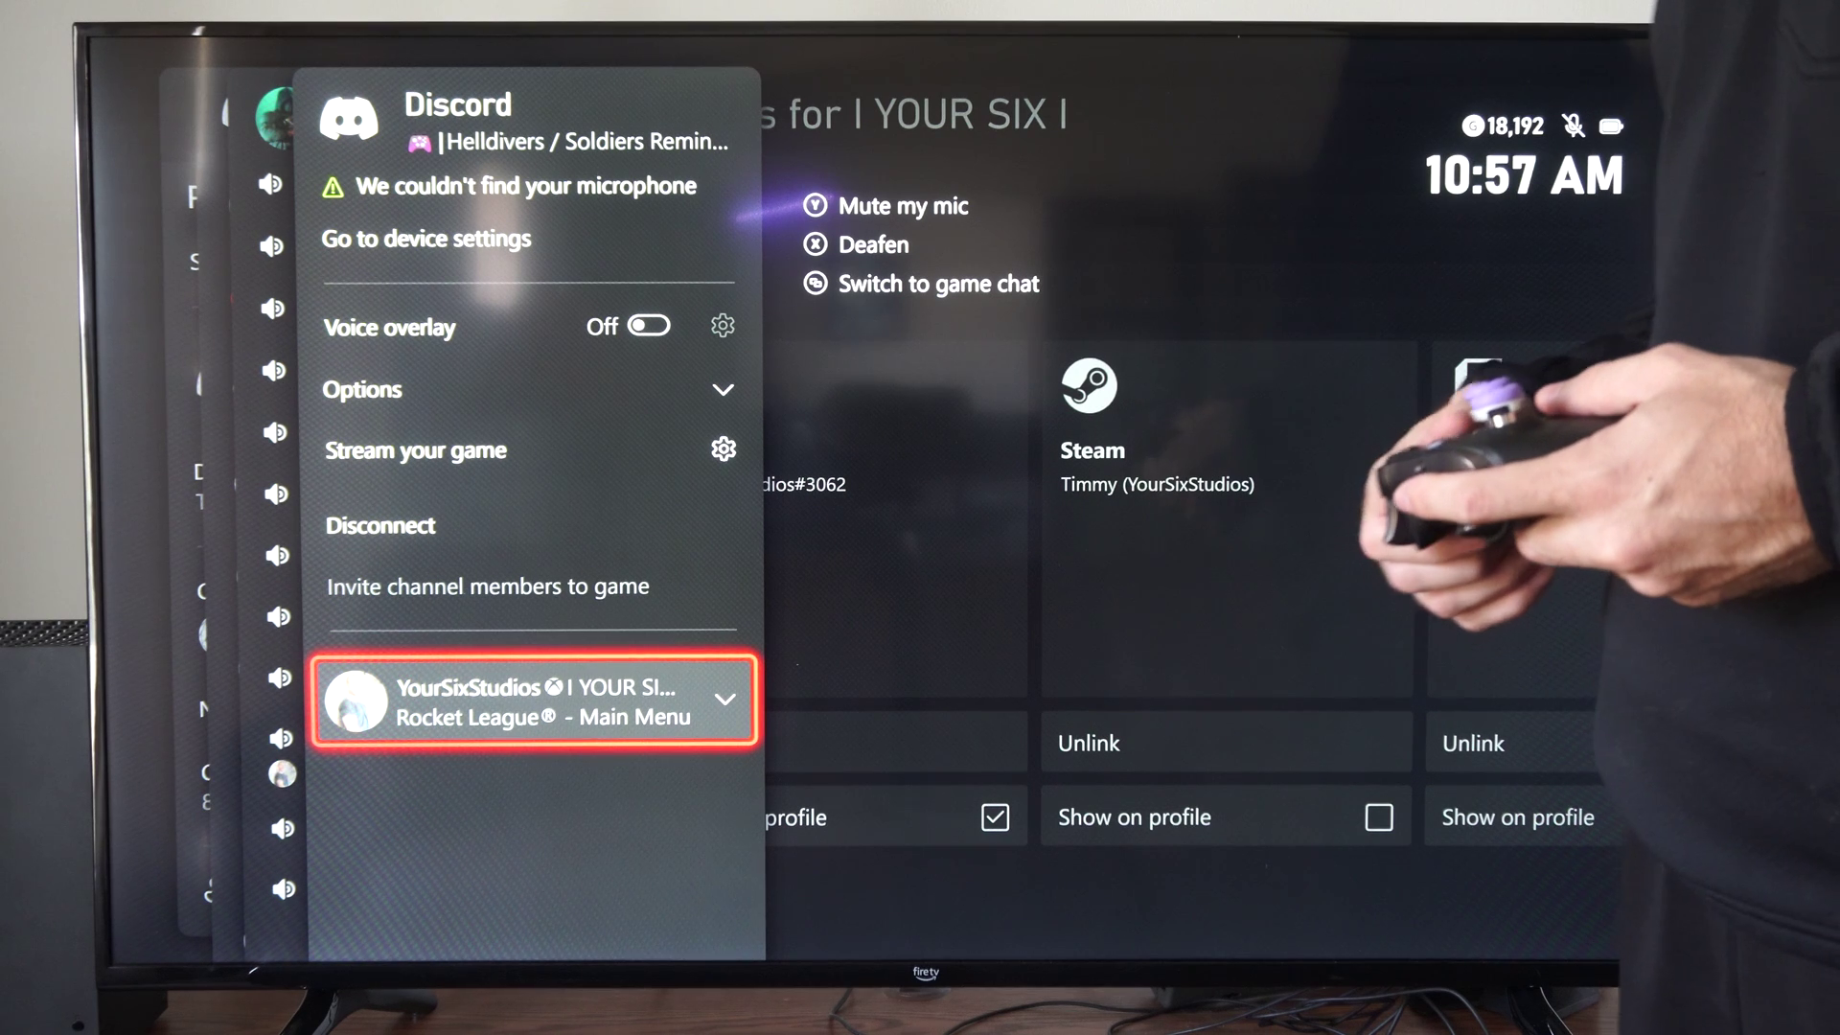
key("Return")
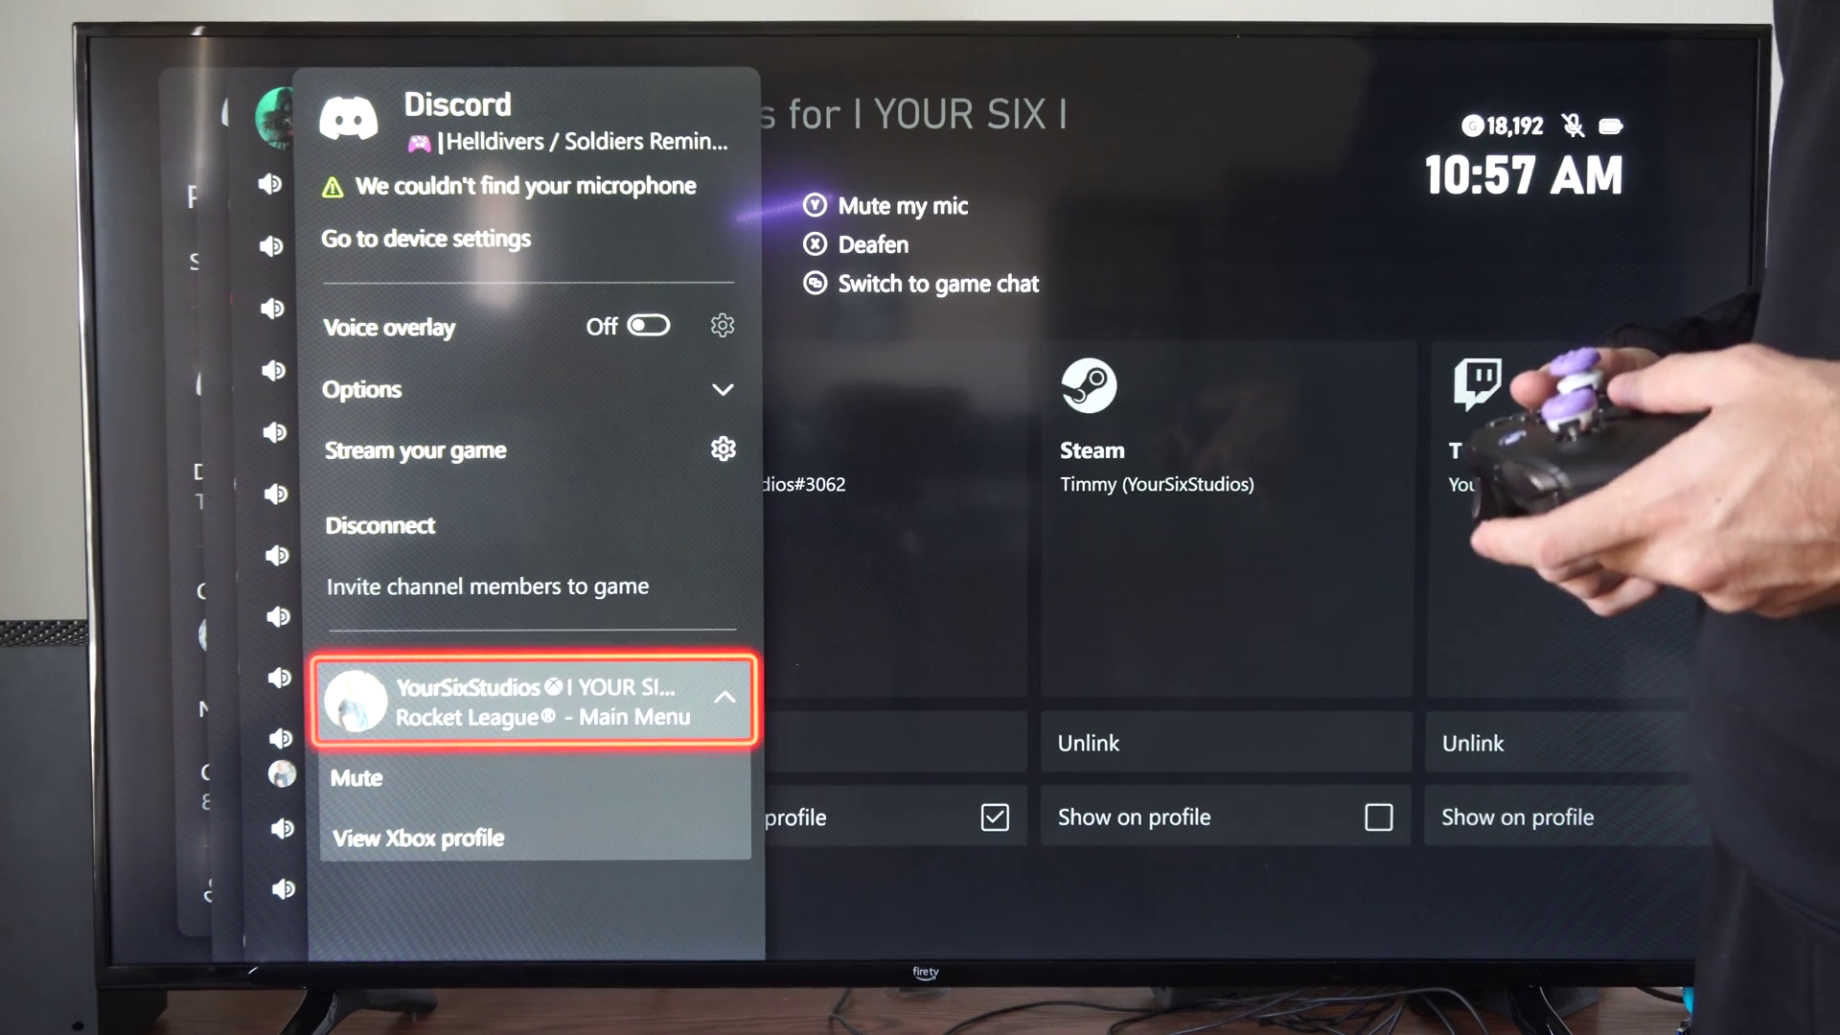
key("Down")
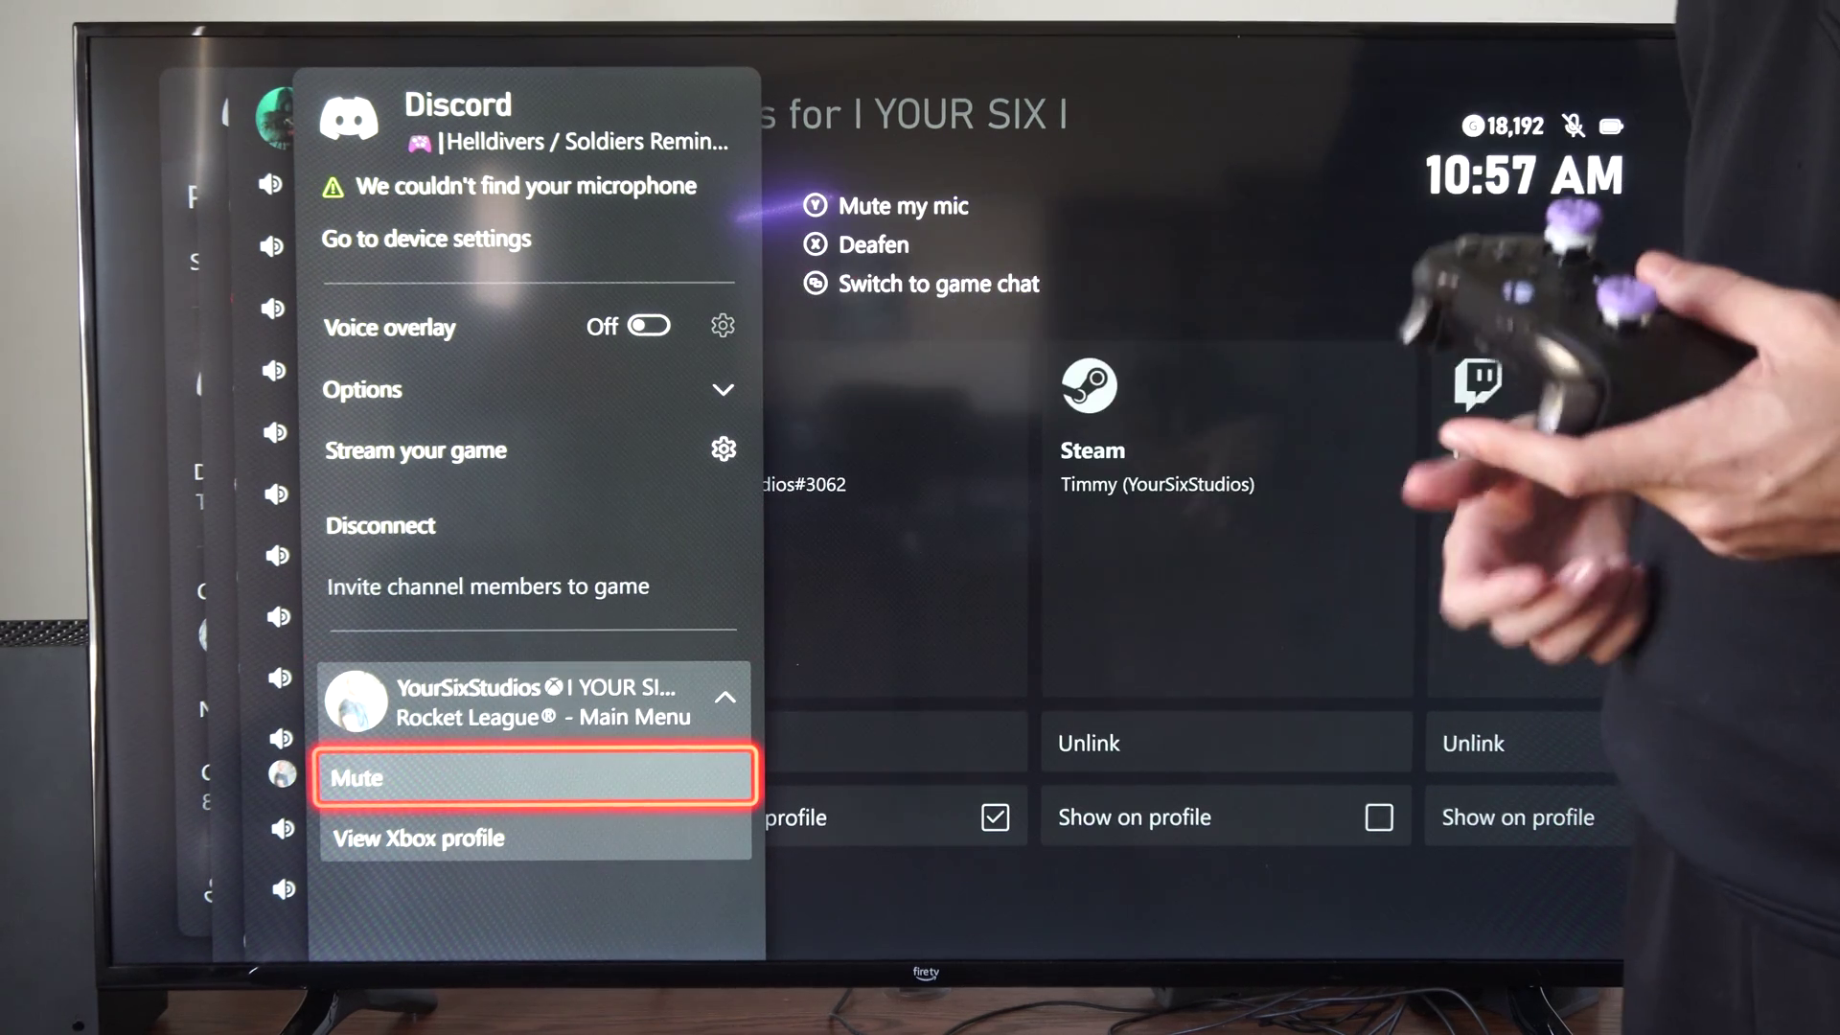
key("Up")
key("Up")
key("Up")
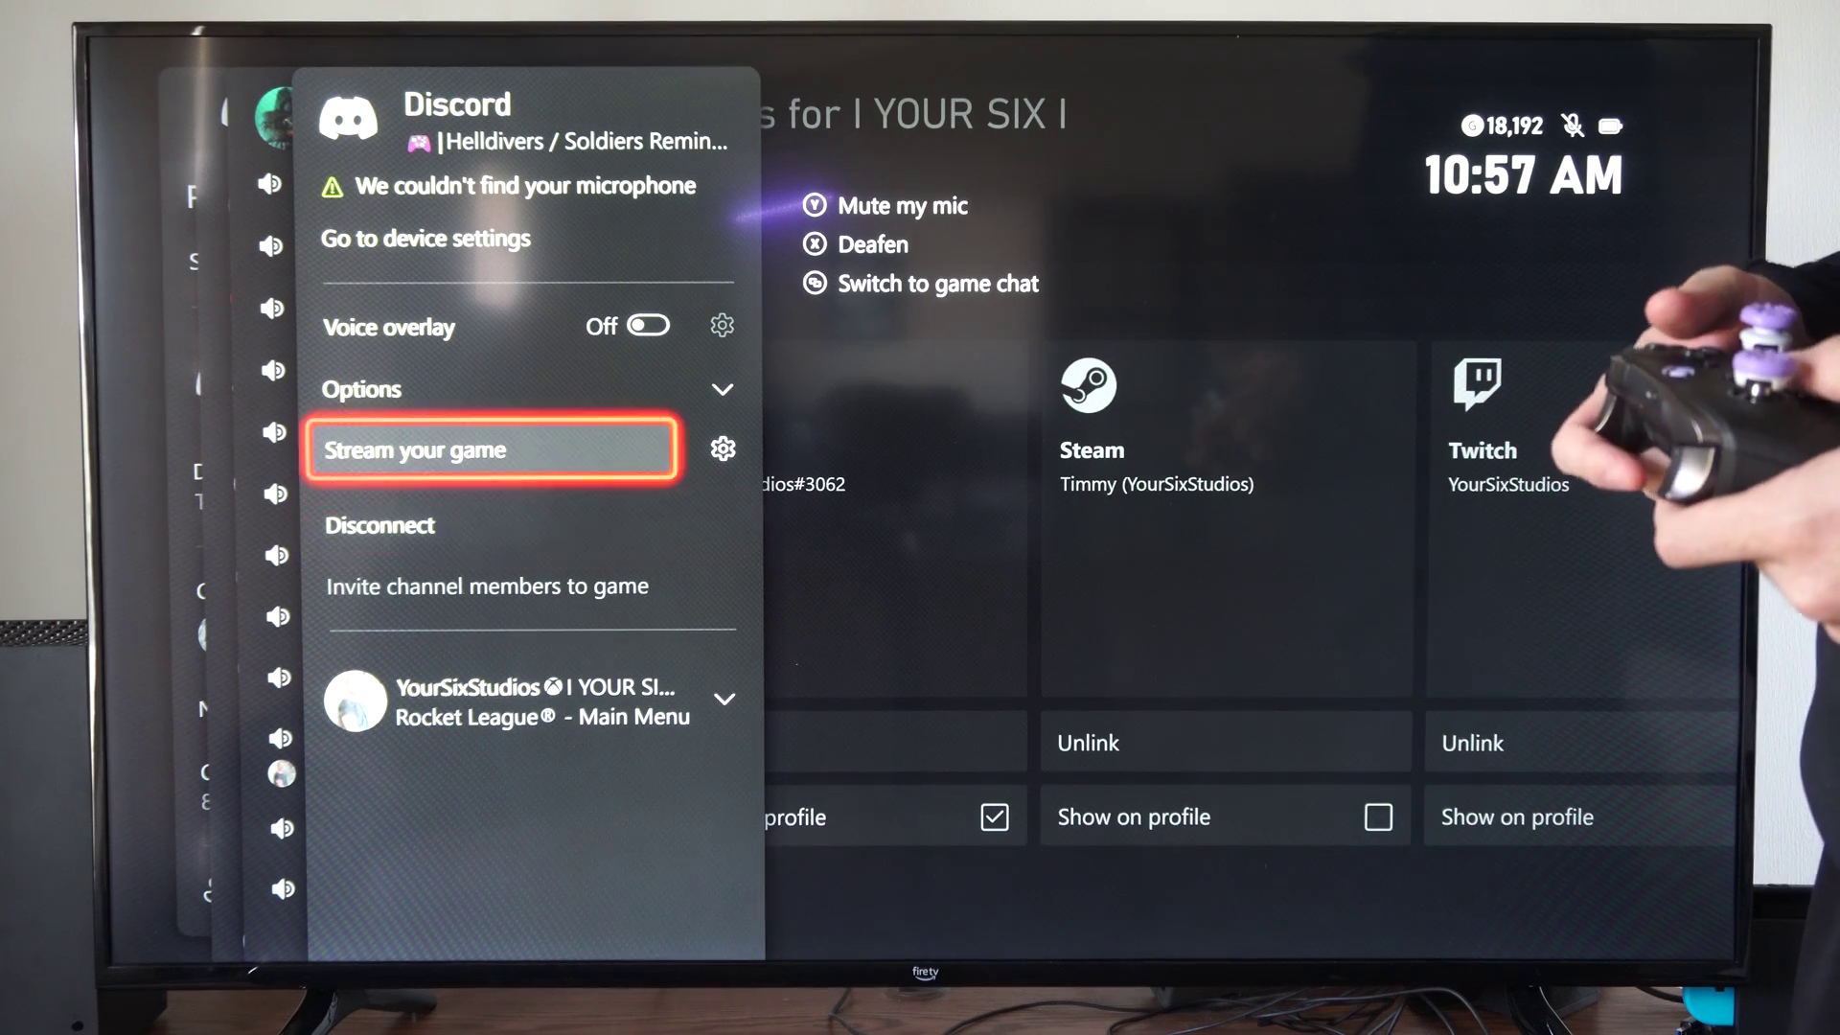
key("Up")
key("Down")
key("Down")
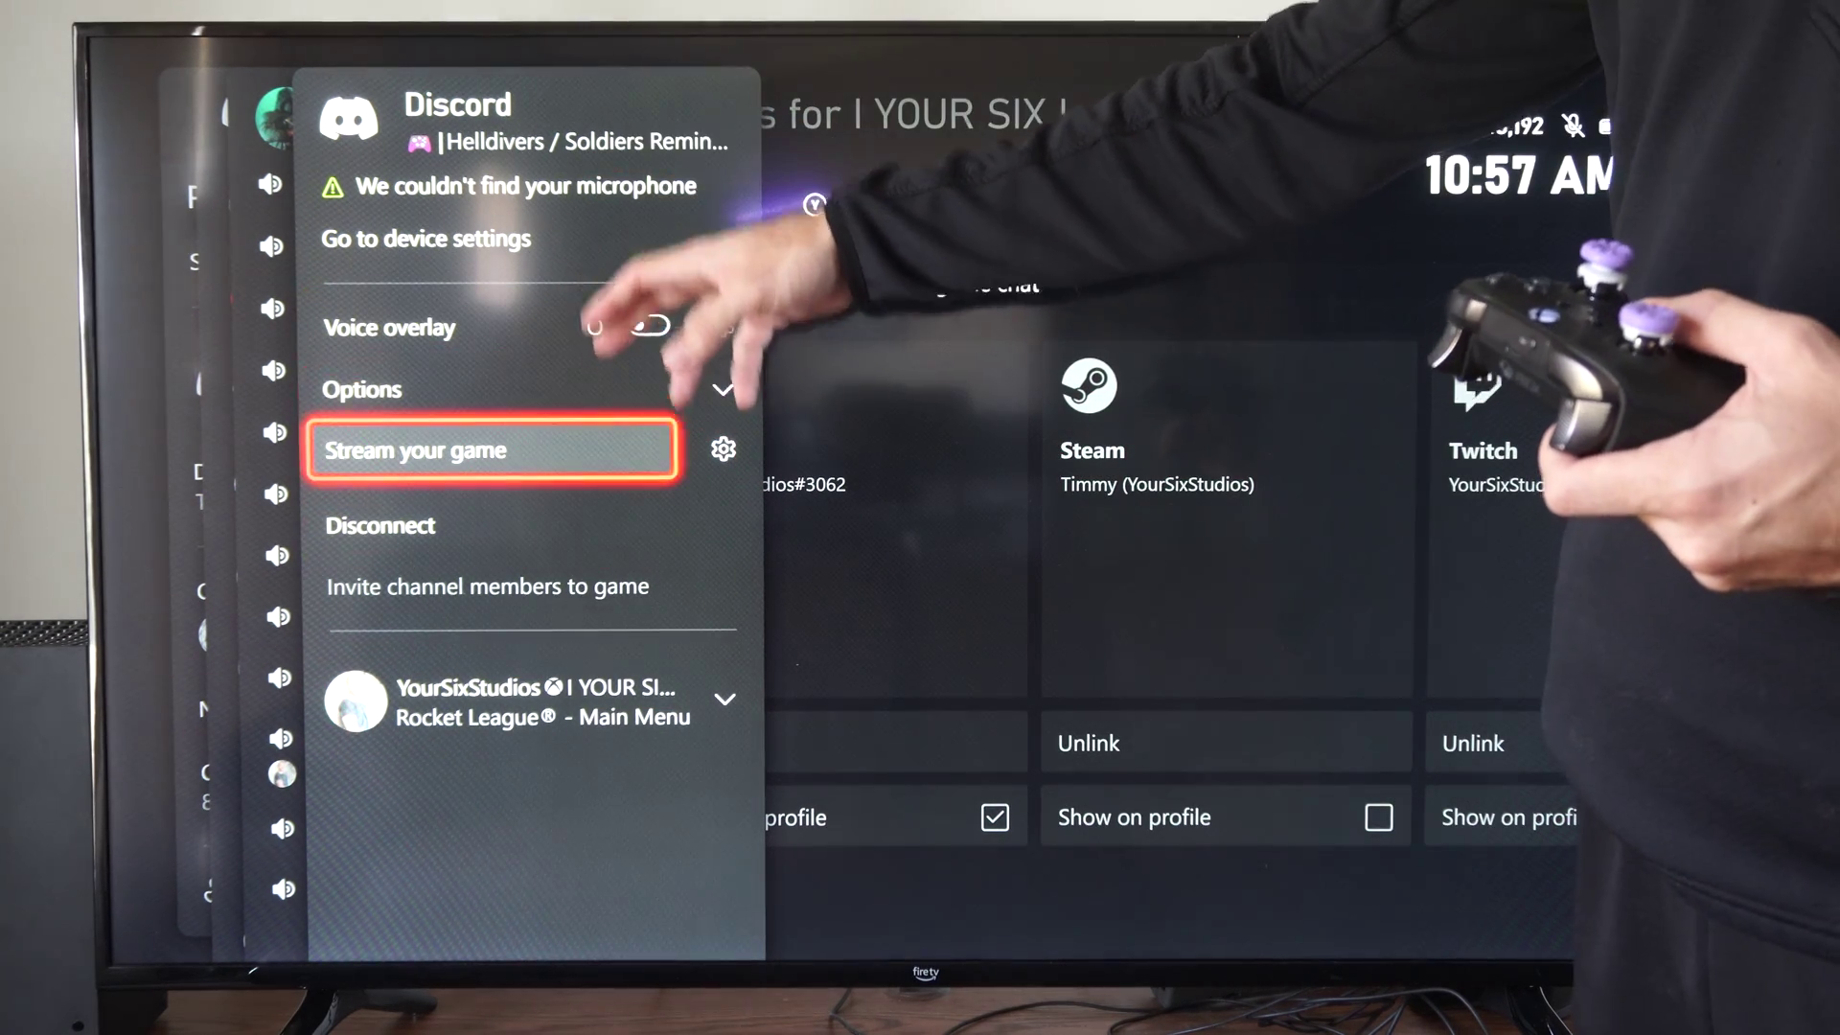
key("Down")
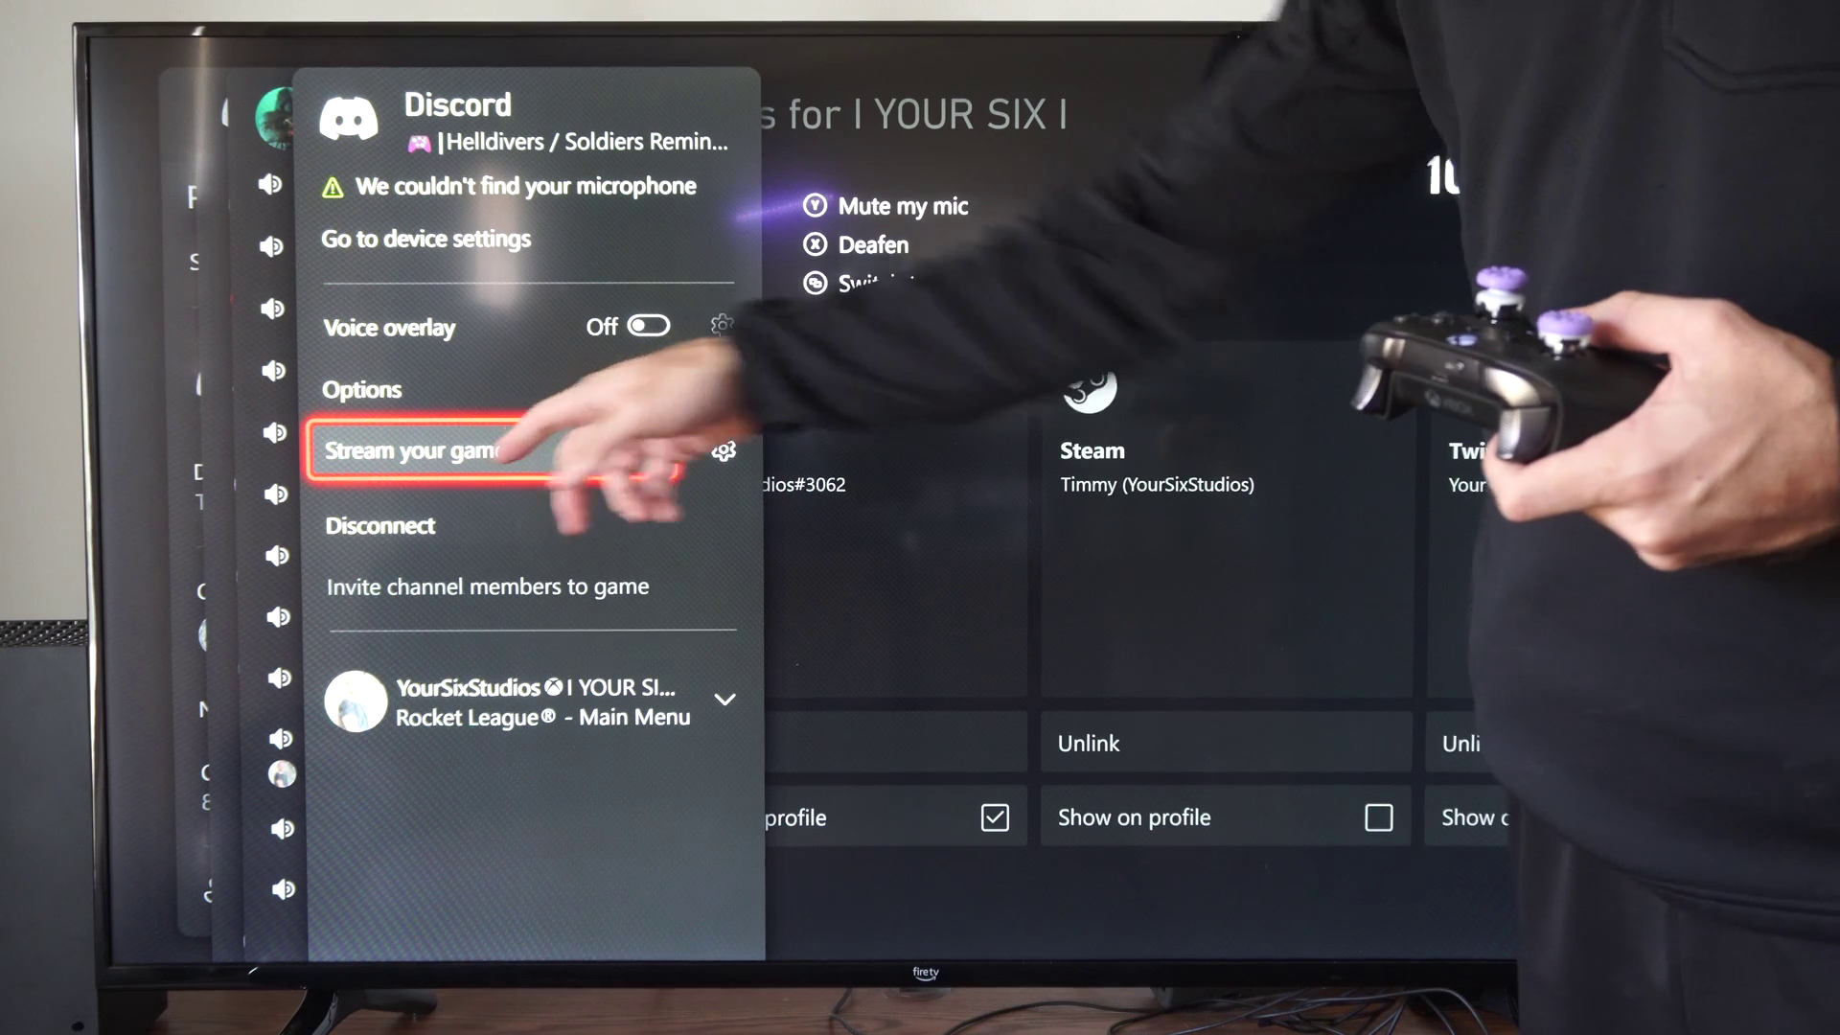
Step: Review the stream settings' 720 resolution option and close them without changes
key("Right")
key("Return")
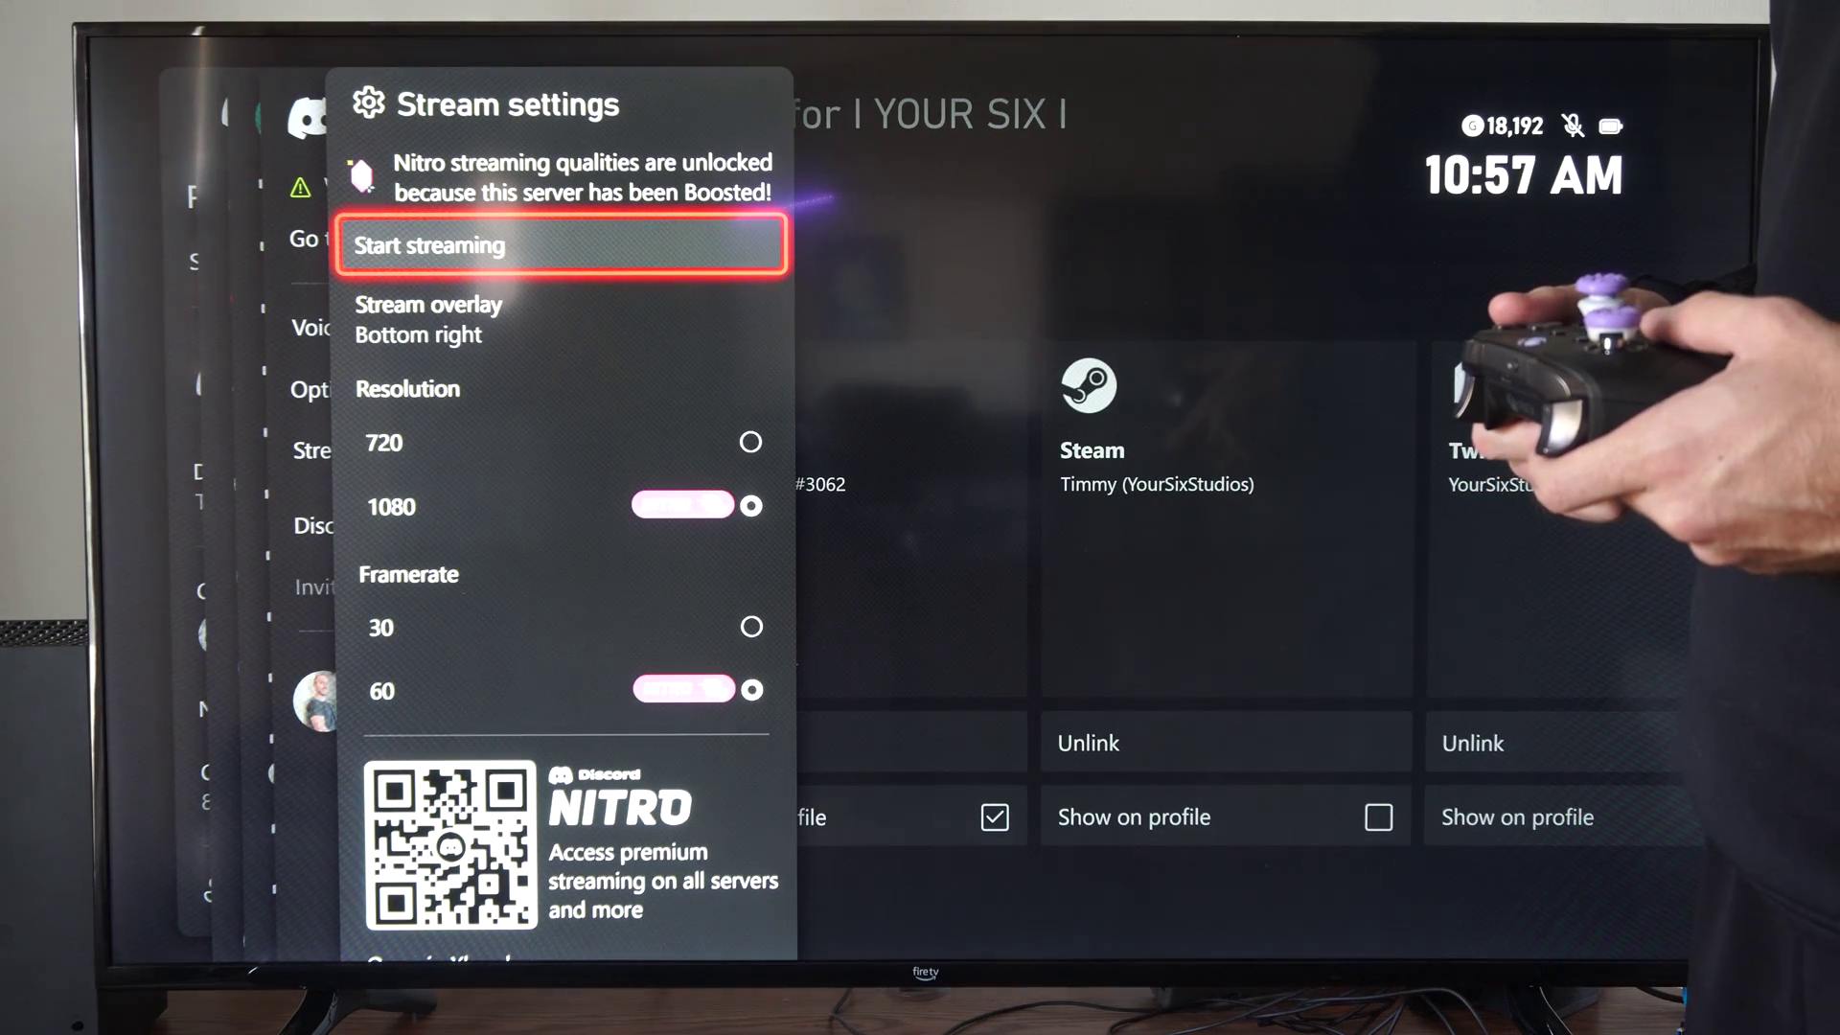
key("Down")
key("Down")
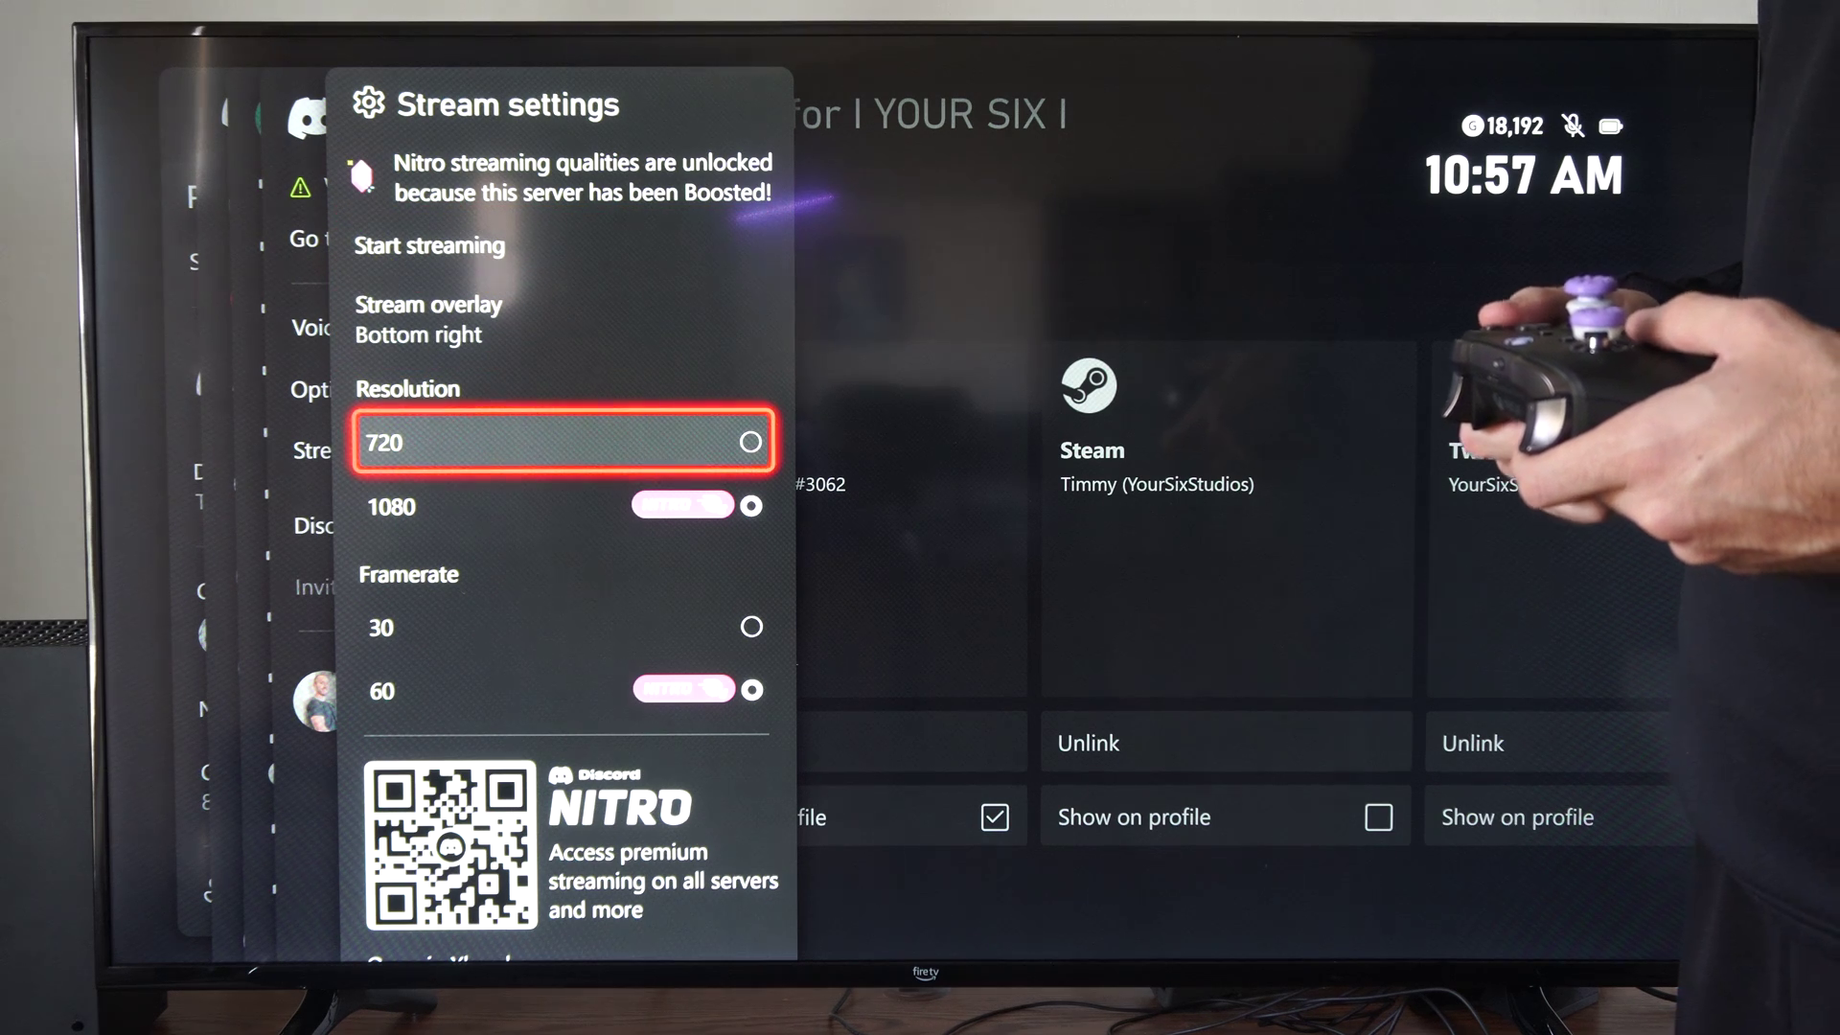
key("Escape")
key("Down")
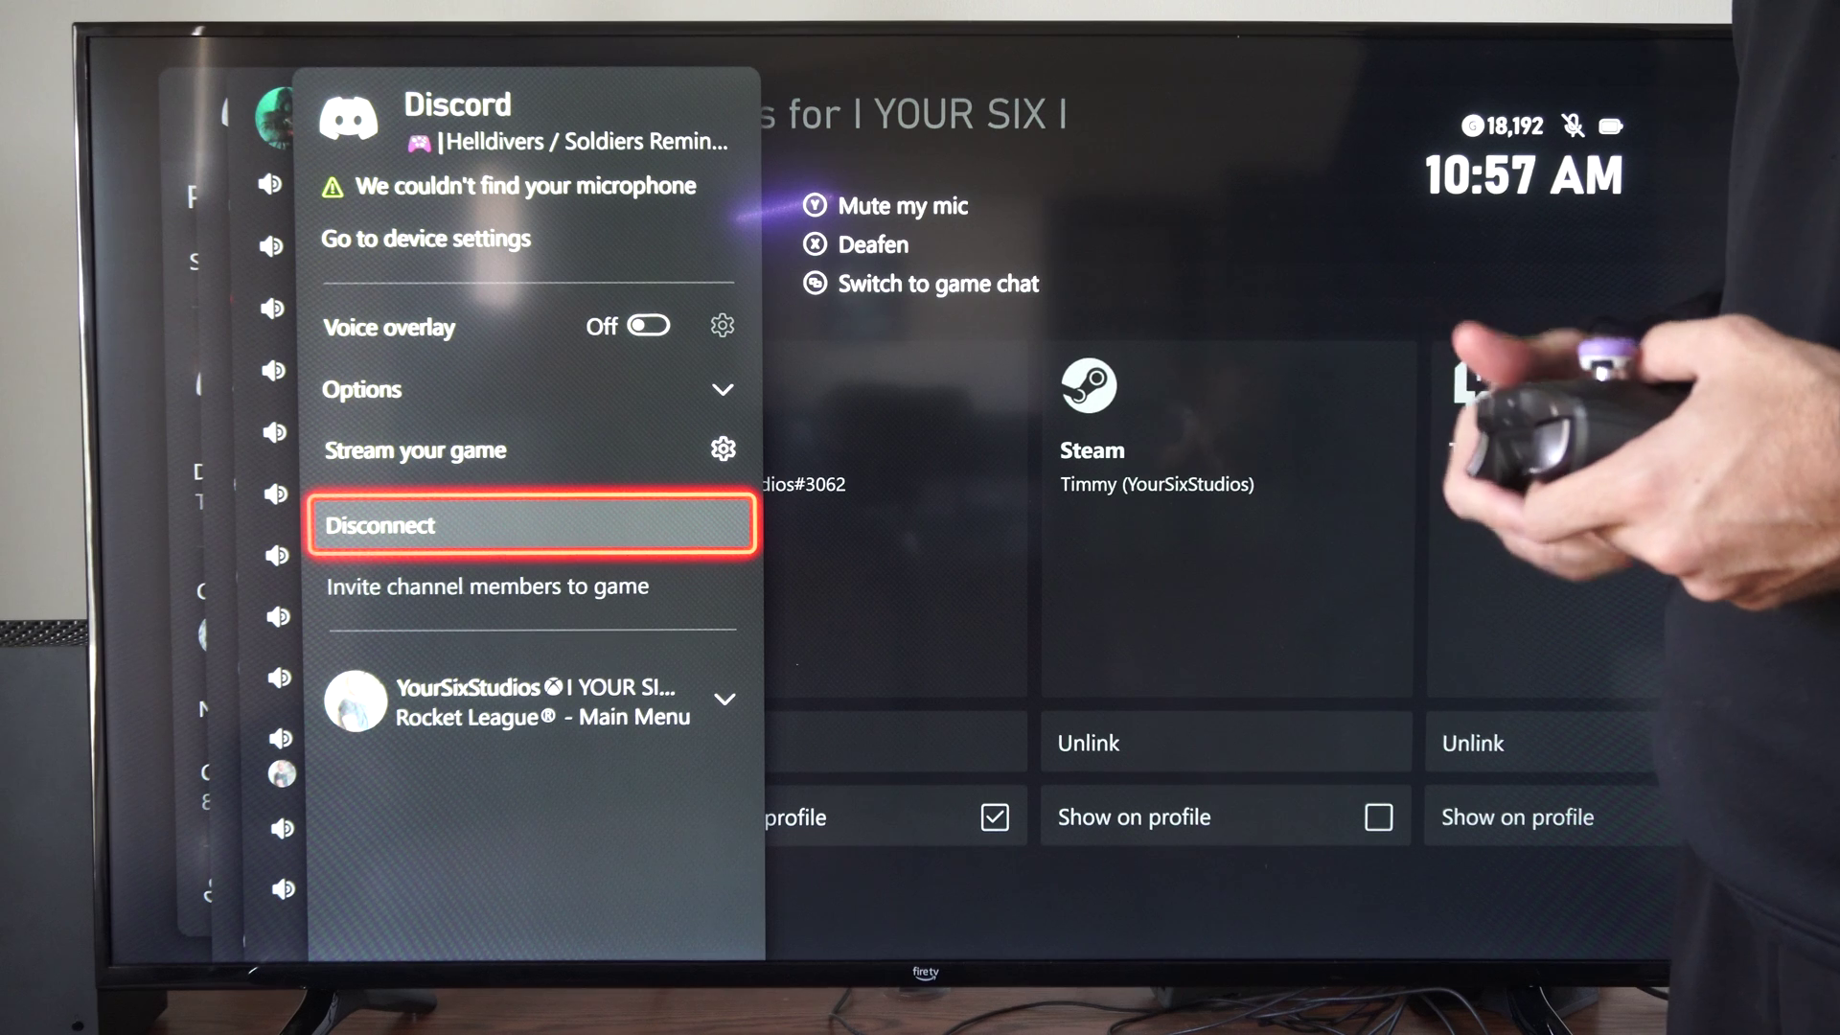
Step: Disconnect from the Helldivers voice channel in the Discord voice panel
key("Up")
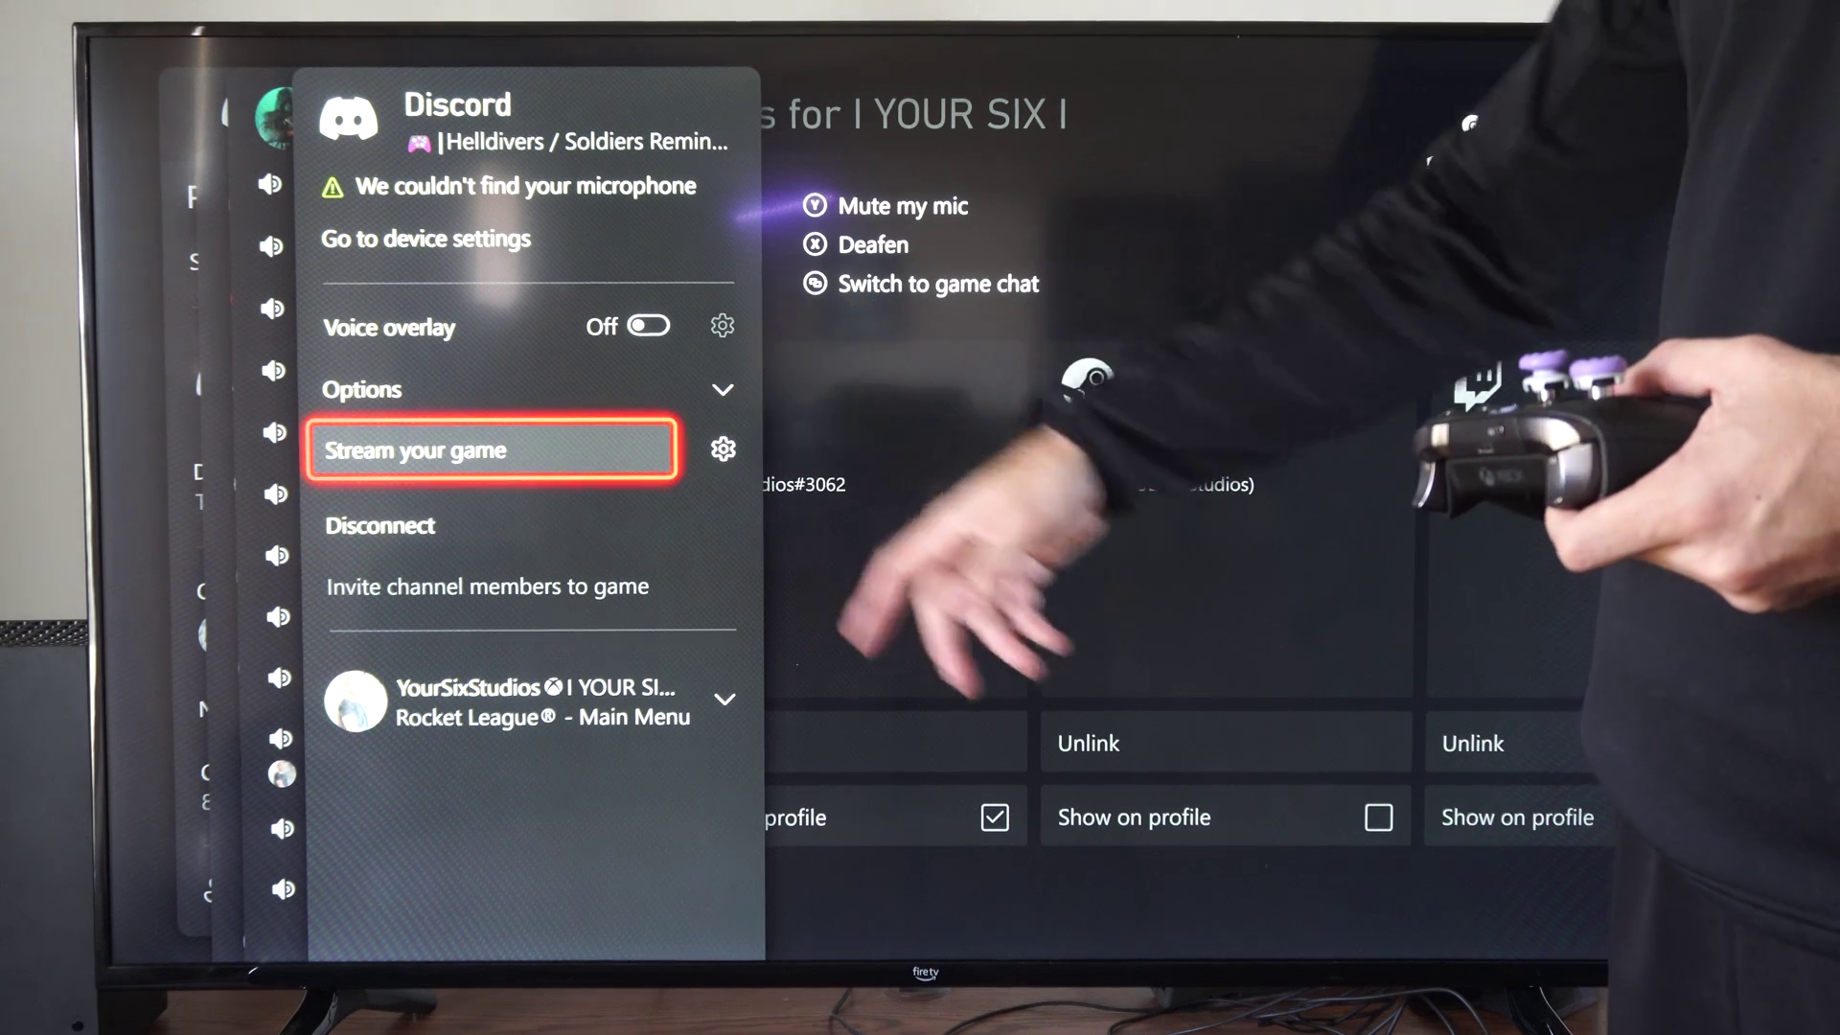
key("Down")
key("Down")
key("Down")
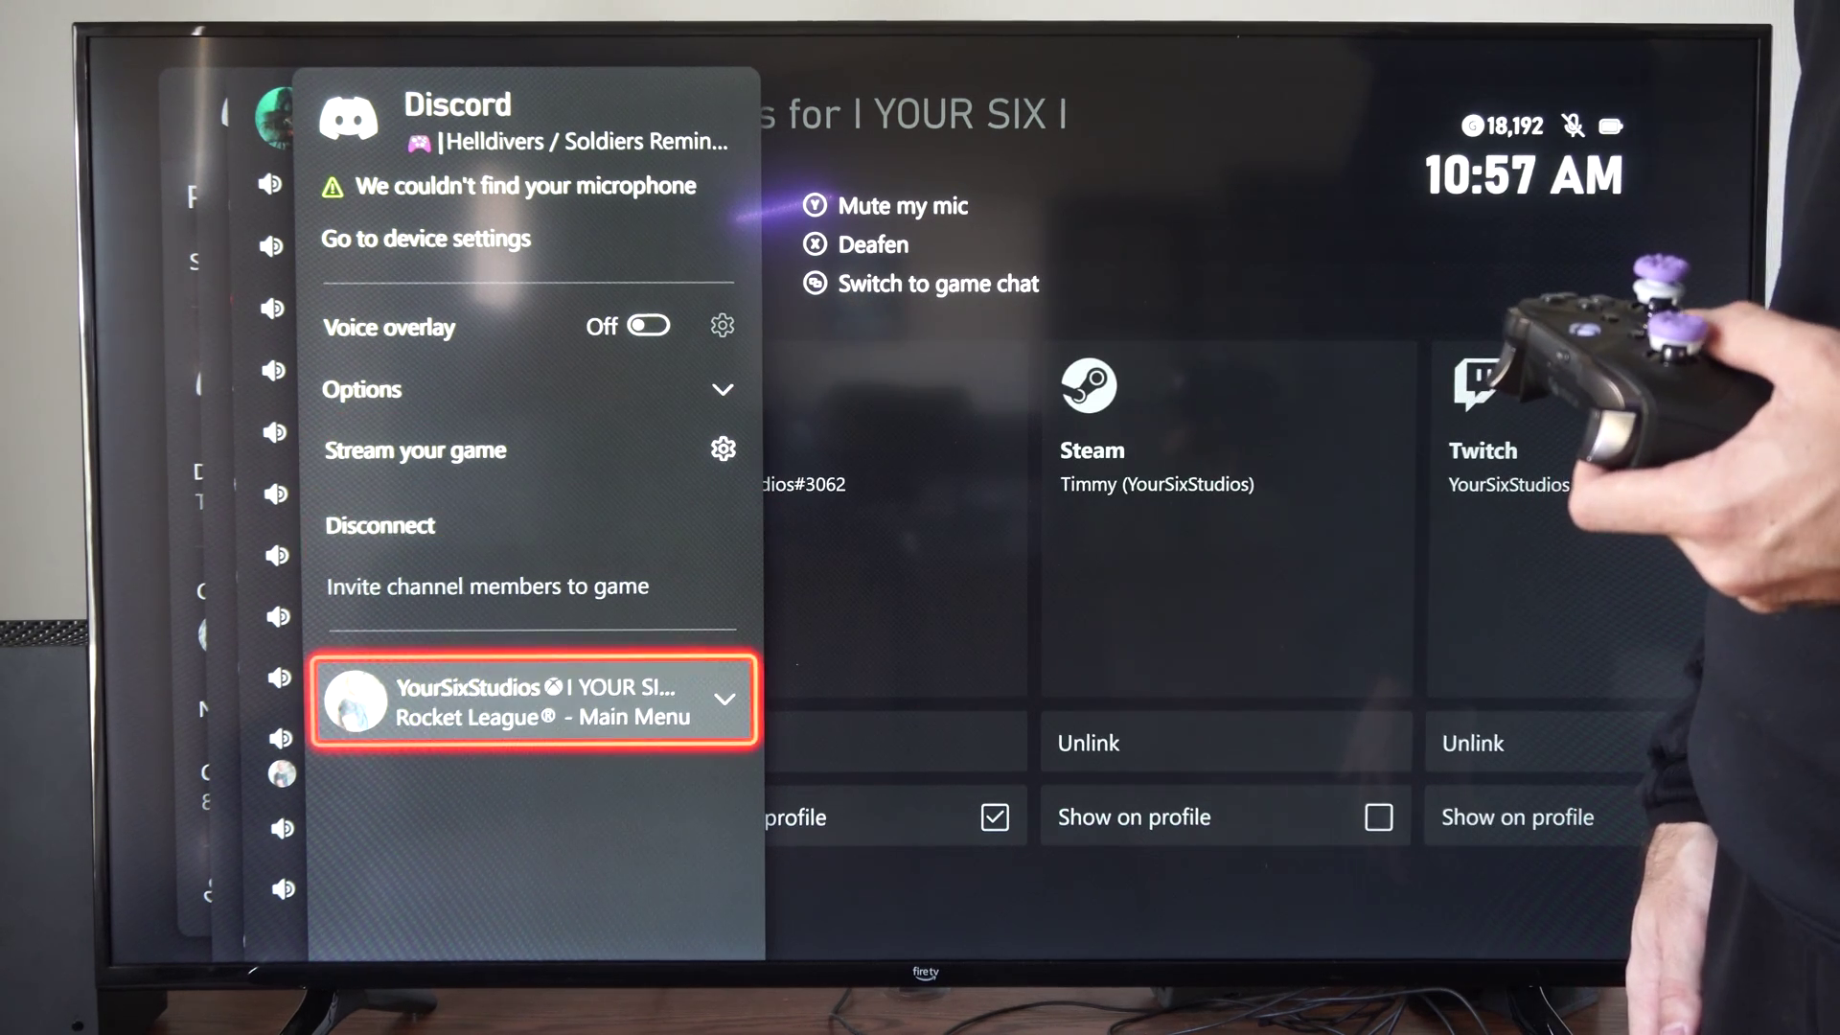
key("Up")
key("Up")
key("Up")
key("Up")
key("Up")
key("Down")
key("Down")
key("Down")
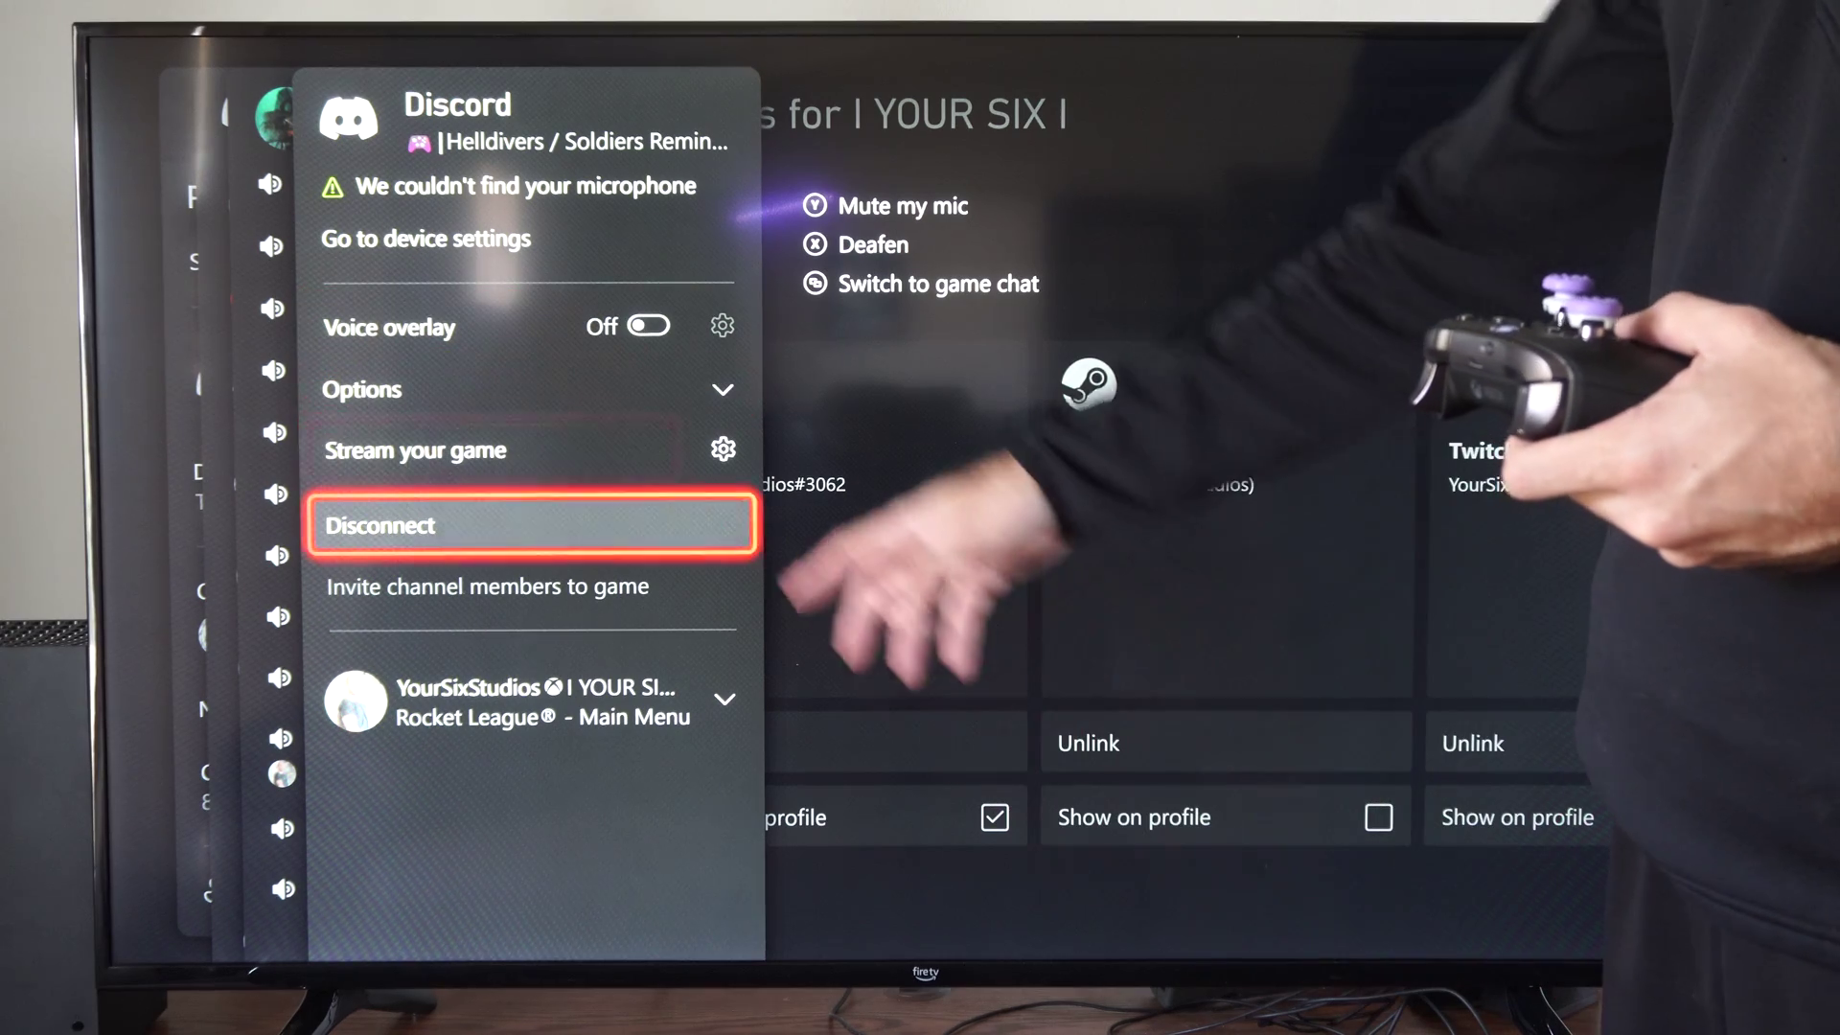
key("Return")
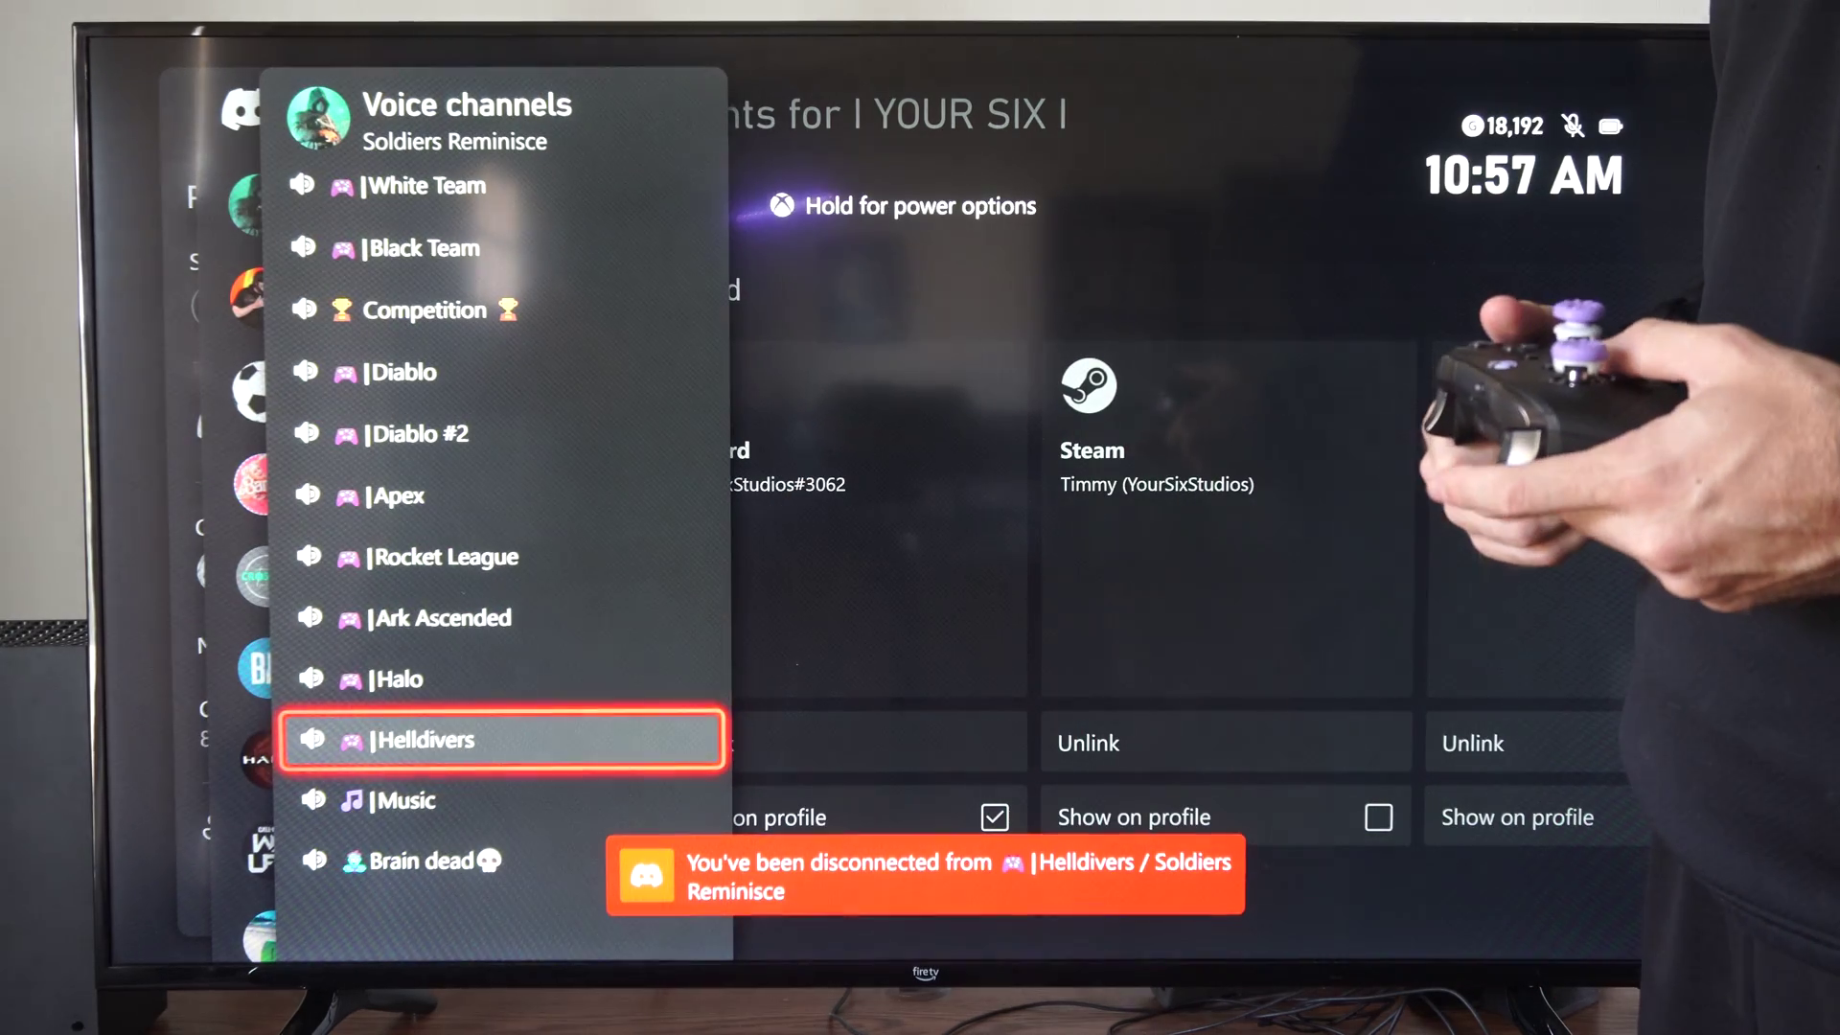
Step: Back out to the Discord servers list and open the Battlefield server
key("Up")
key("Up")
key("Up")
key("Up")
key("Up")
key("Up")
key("Up")
key("Up")
key("Up")
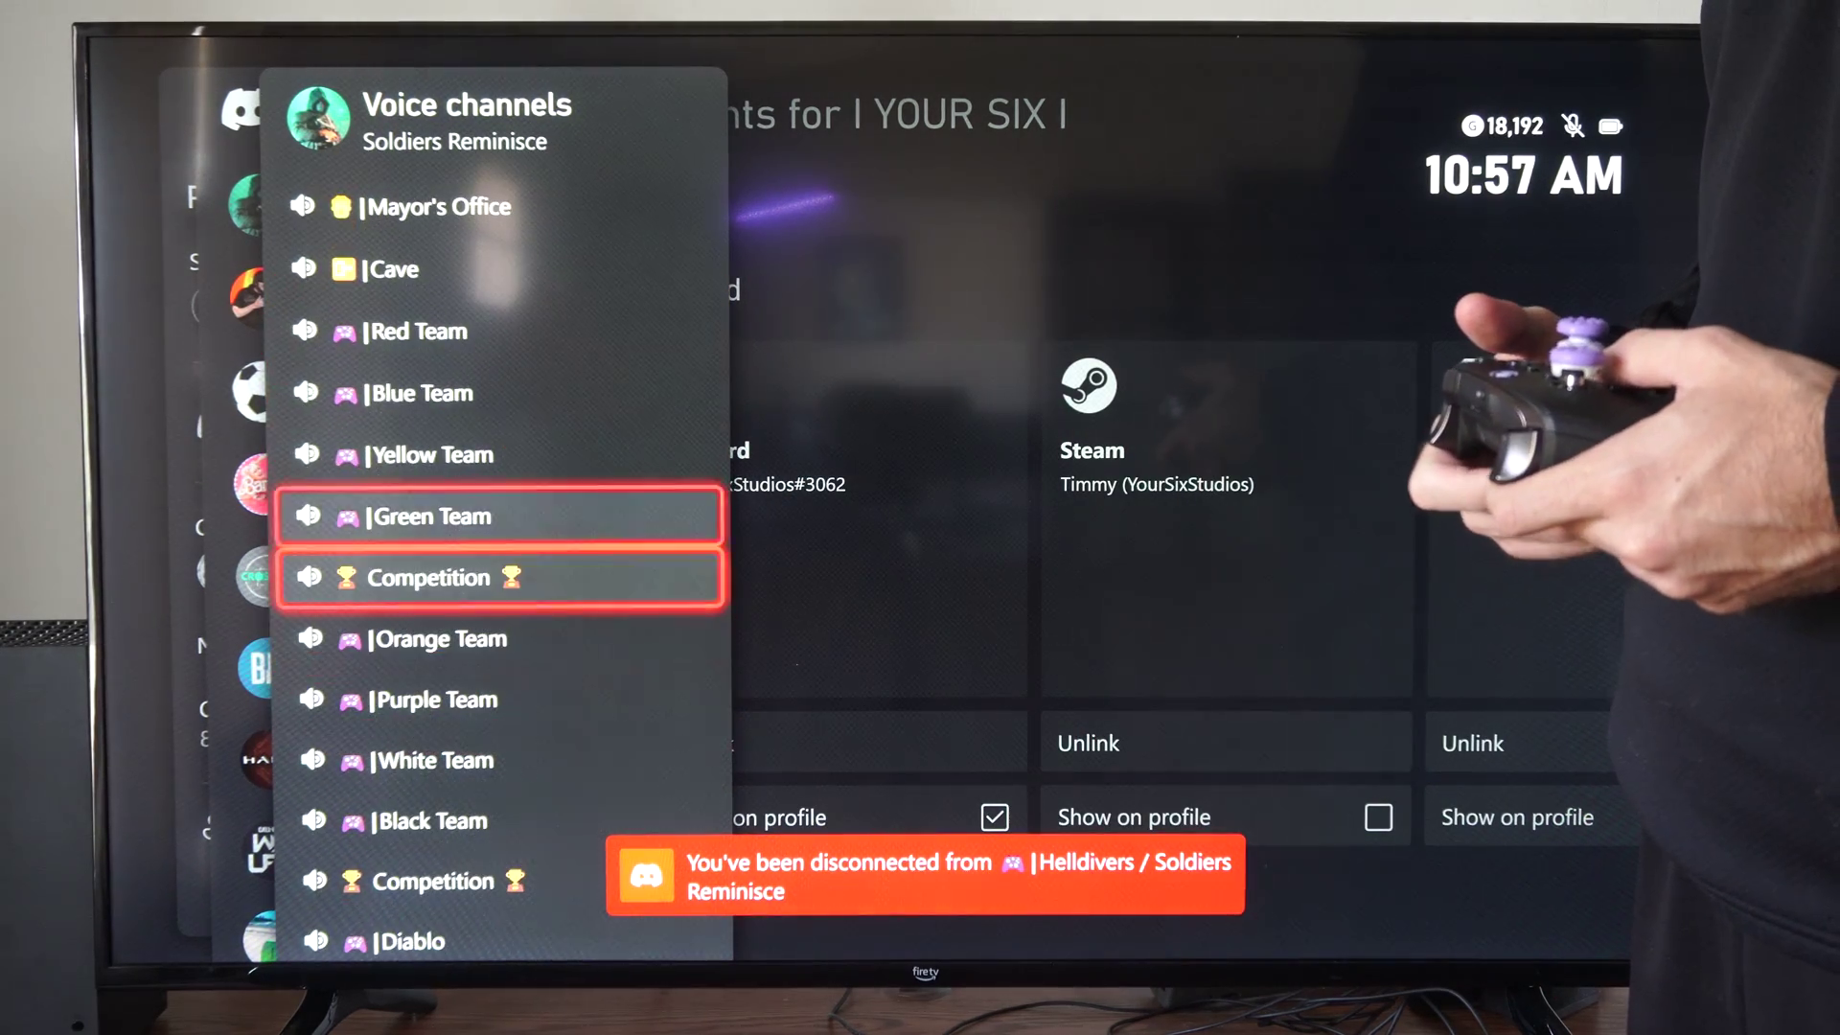
key("Up")
key("Up")
key("Up")
key("Escape")
key("Down")
key("Down")
key("Down")
key("Down")
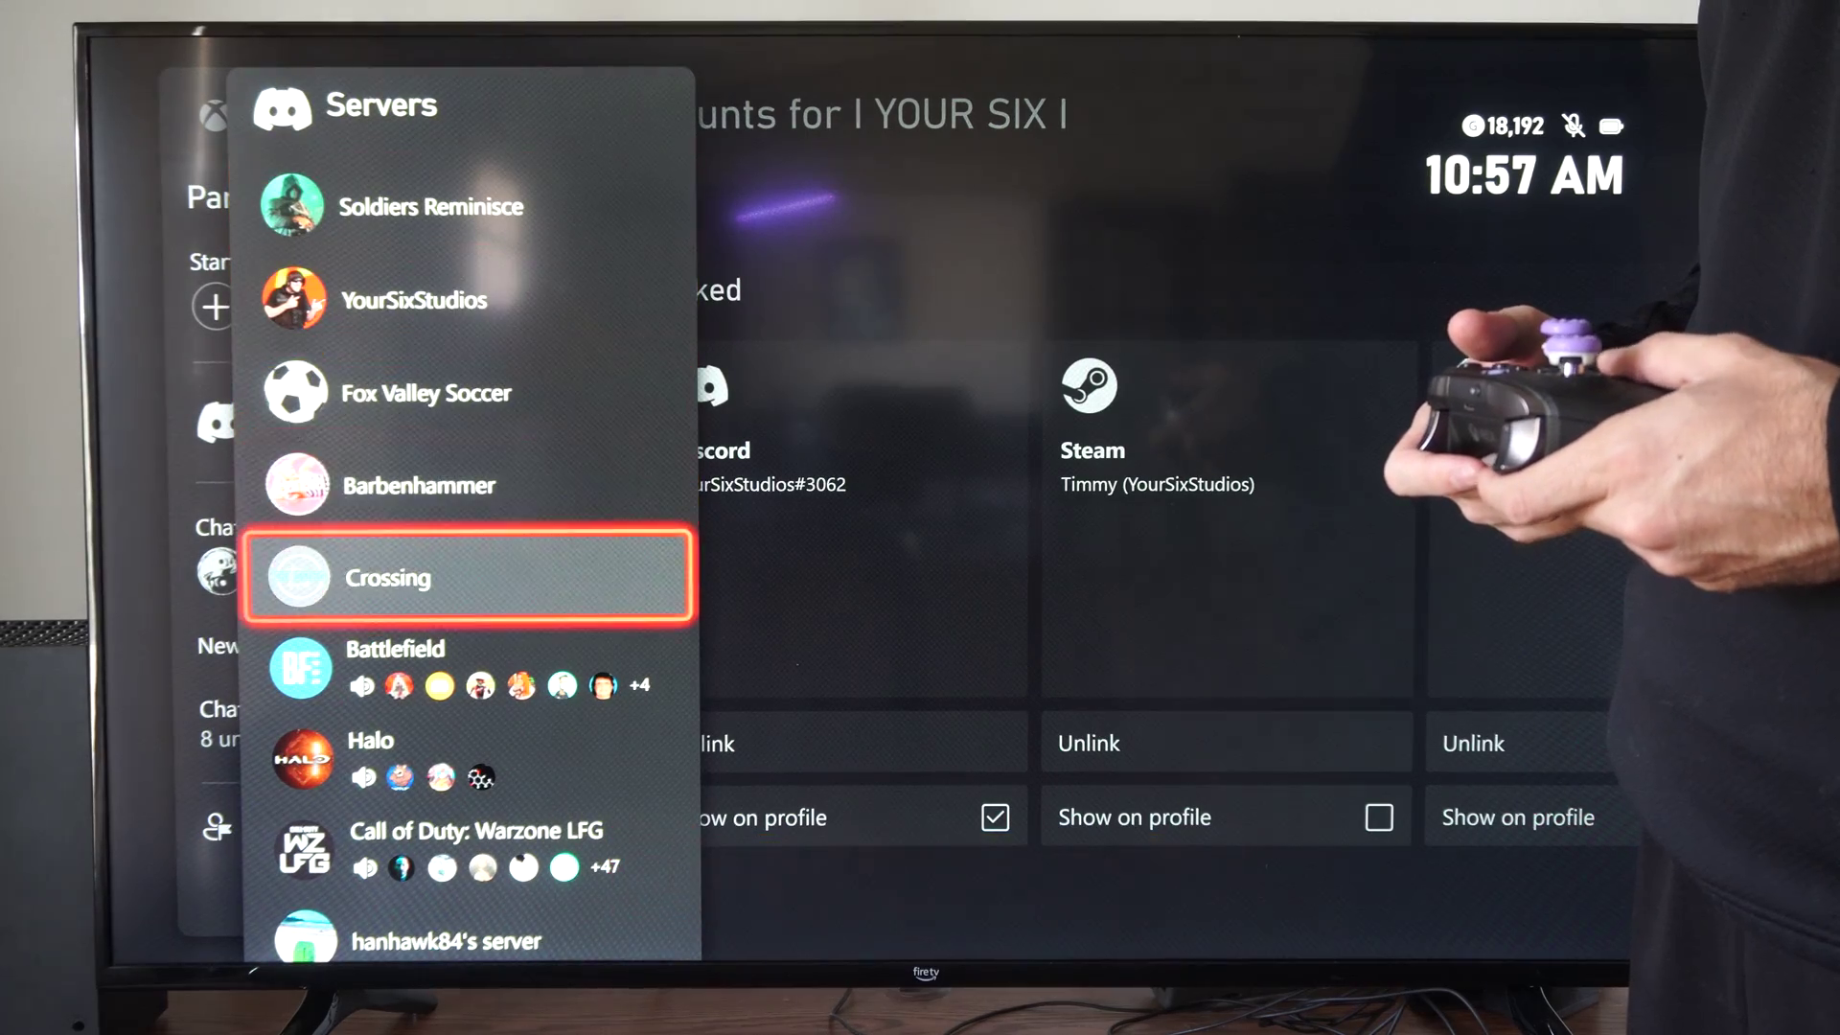
key("Down")
key("Down")
key("Down")
key("Down")
key("Down")
key("Down")
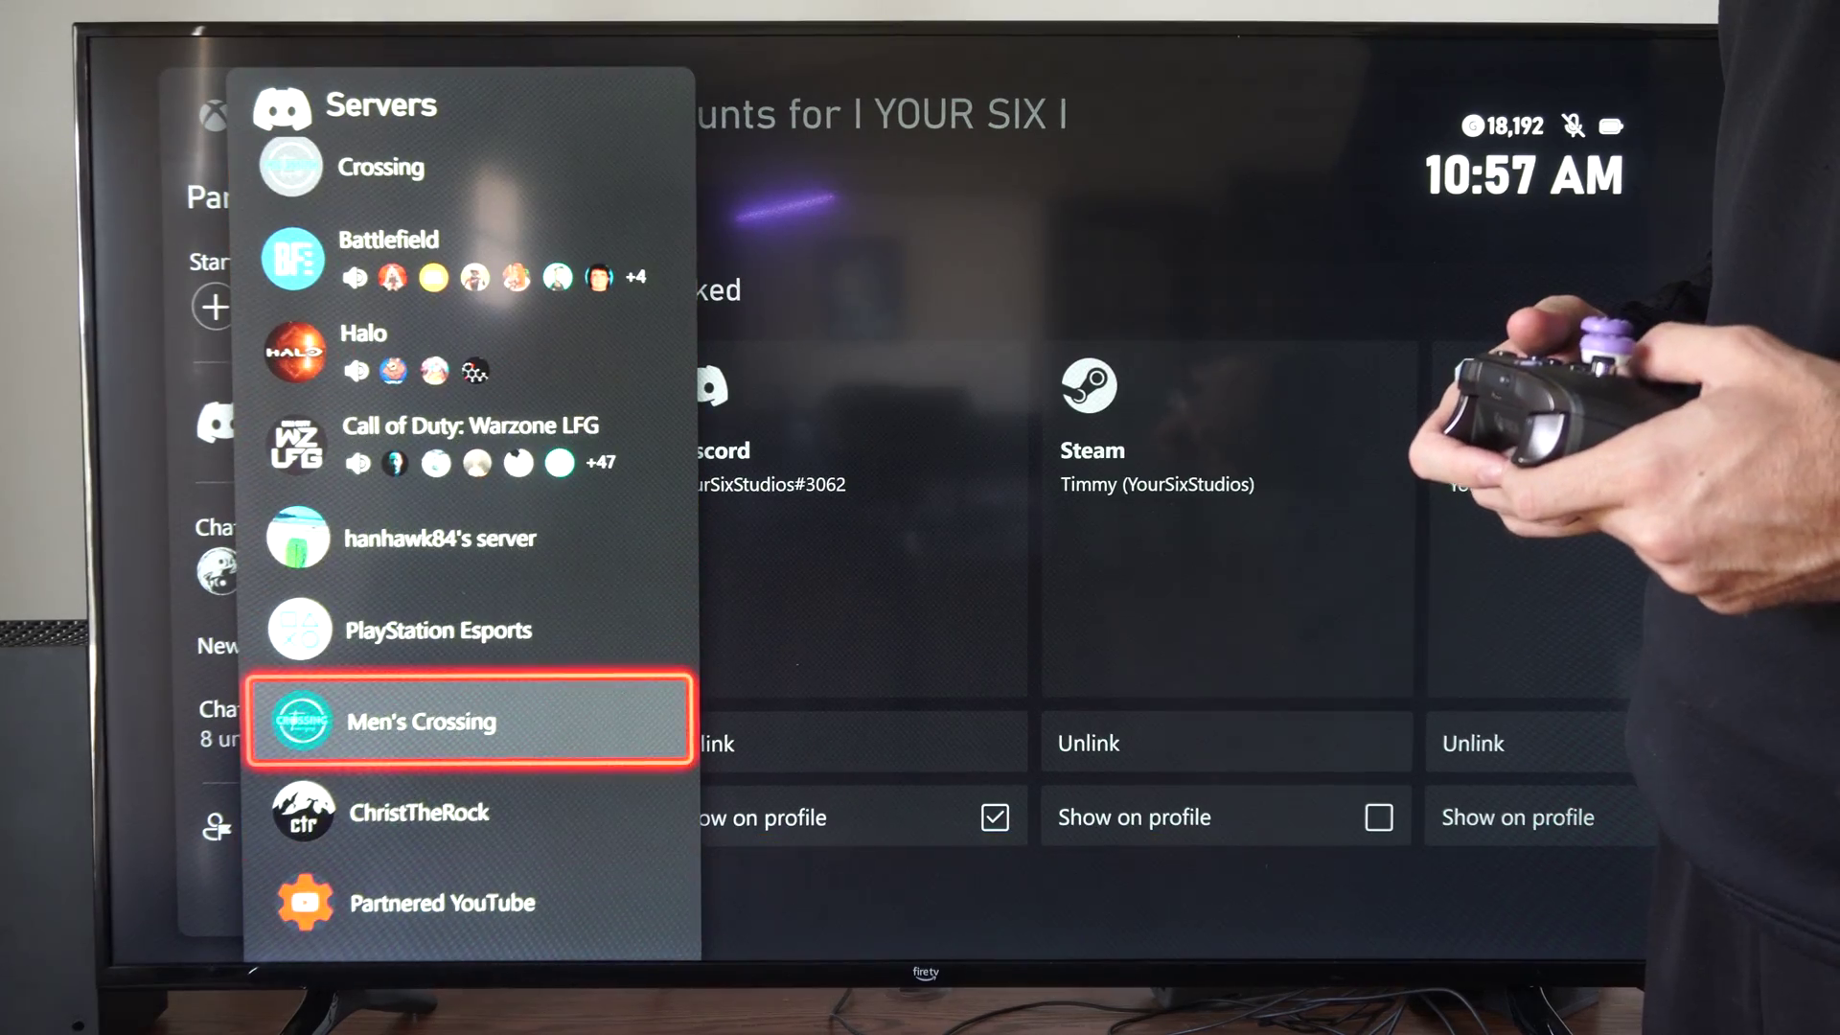
key("Up")
key("Up")
key("Up")
key("Up")
key("Return")
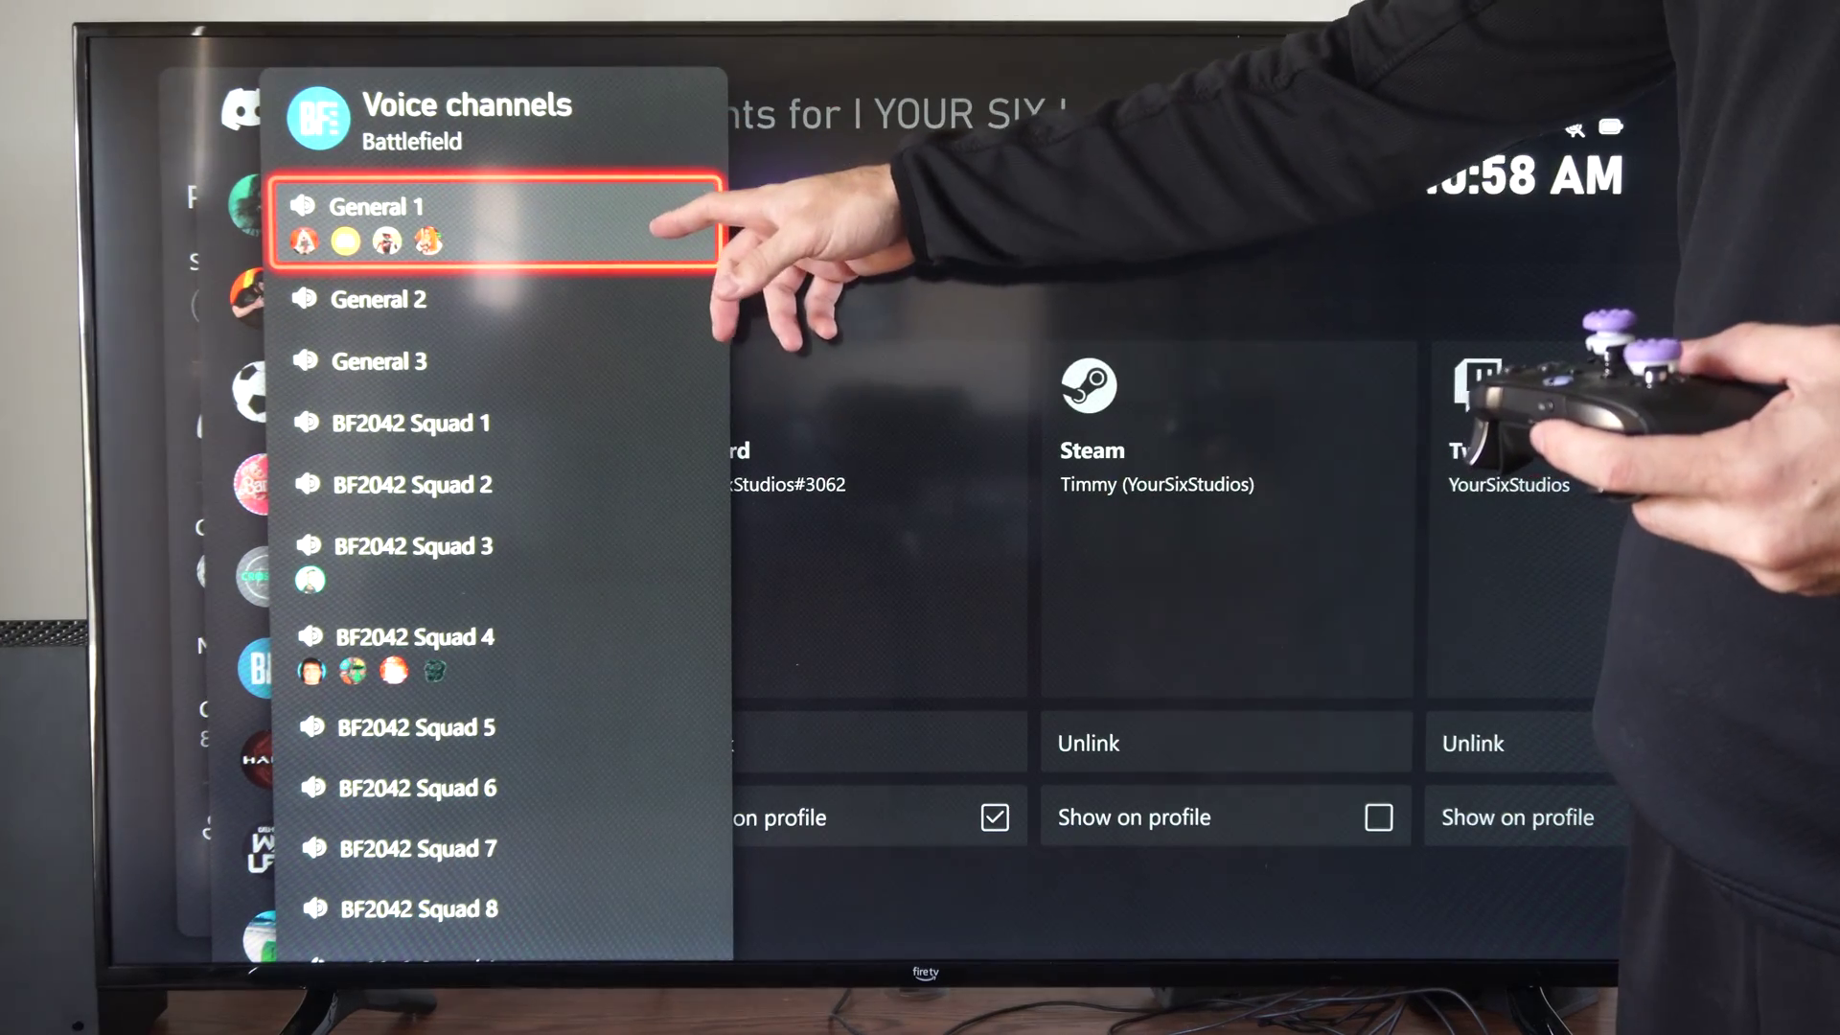
Step: Scroll through Battlefield's voice channels, then back out to Parties & chats
key("Down")
key("Down")
key("Down")
key("Down")
key("Down")
key("Down")
key("Down")
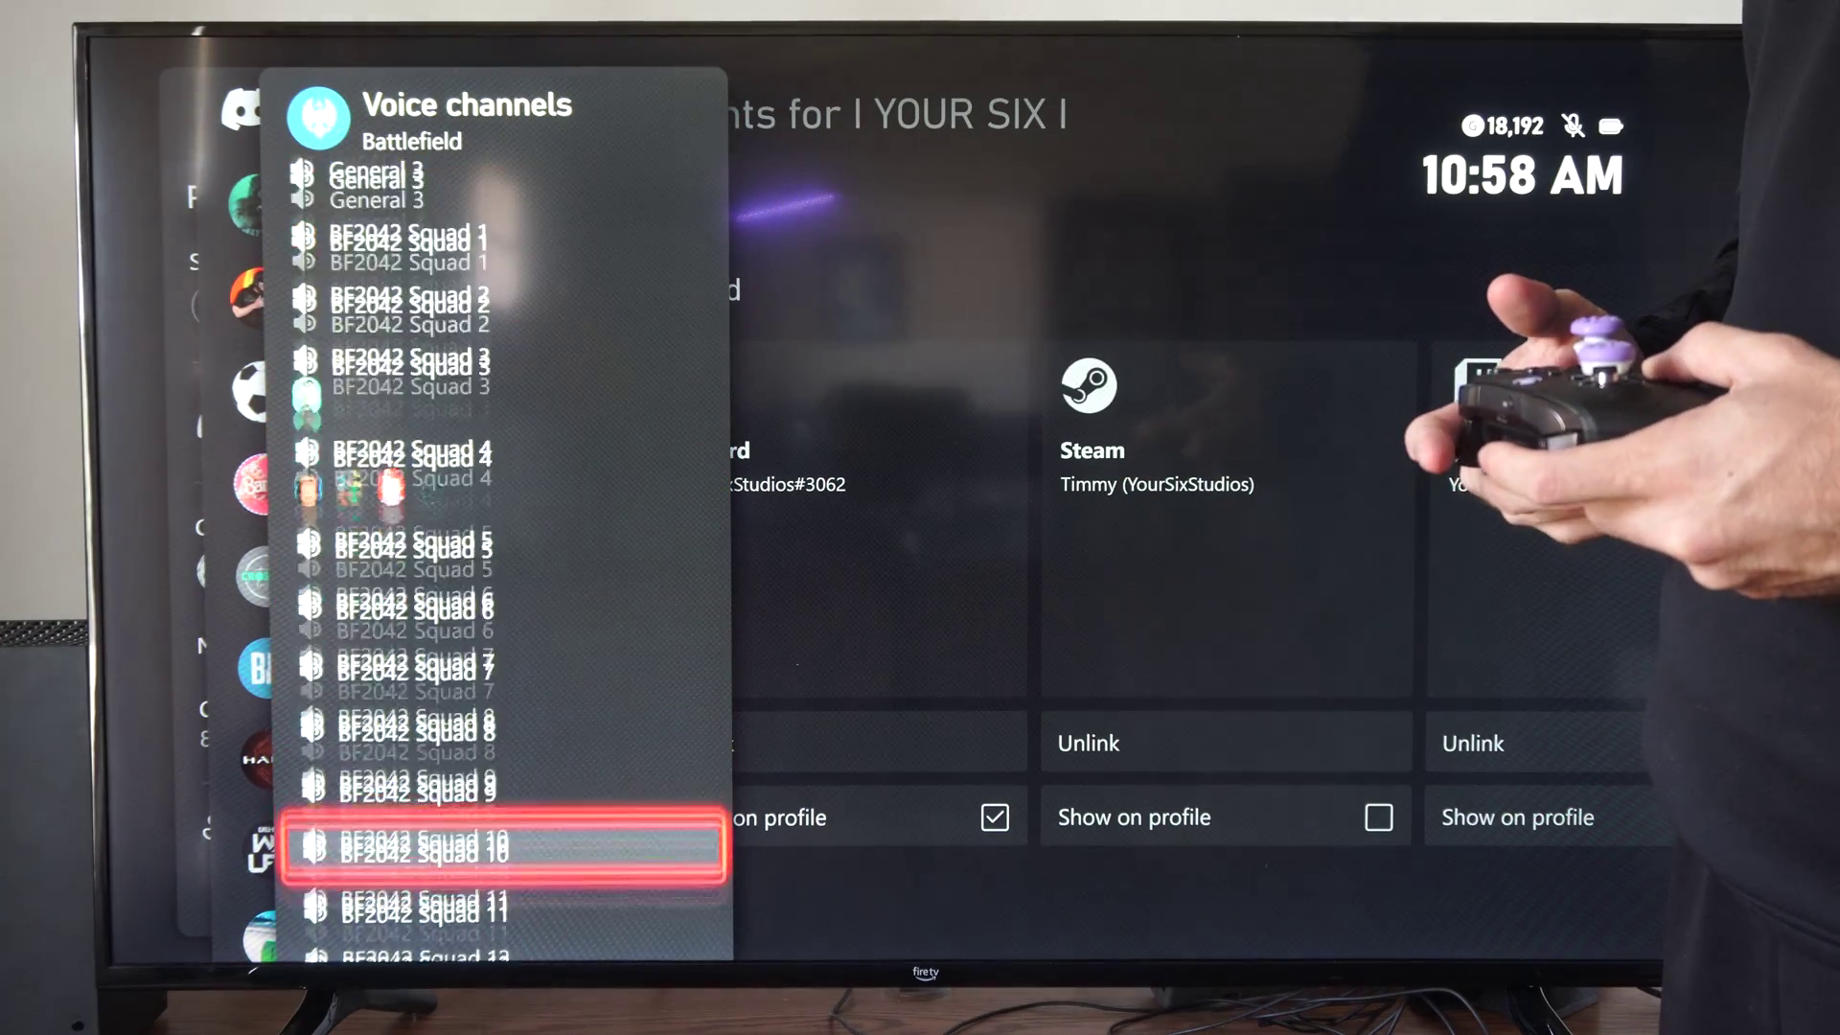
key("Down")
key("Down")
key("Down")
key("Down")
key("Down")
key("Down")
key("Down")
key("Down")
key("Down")
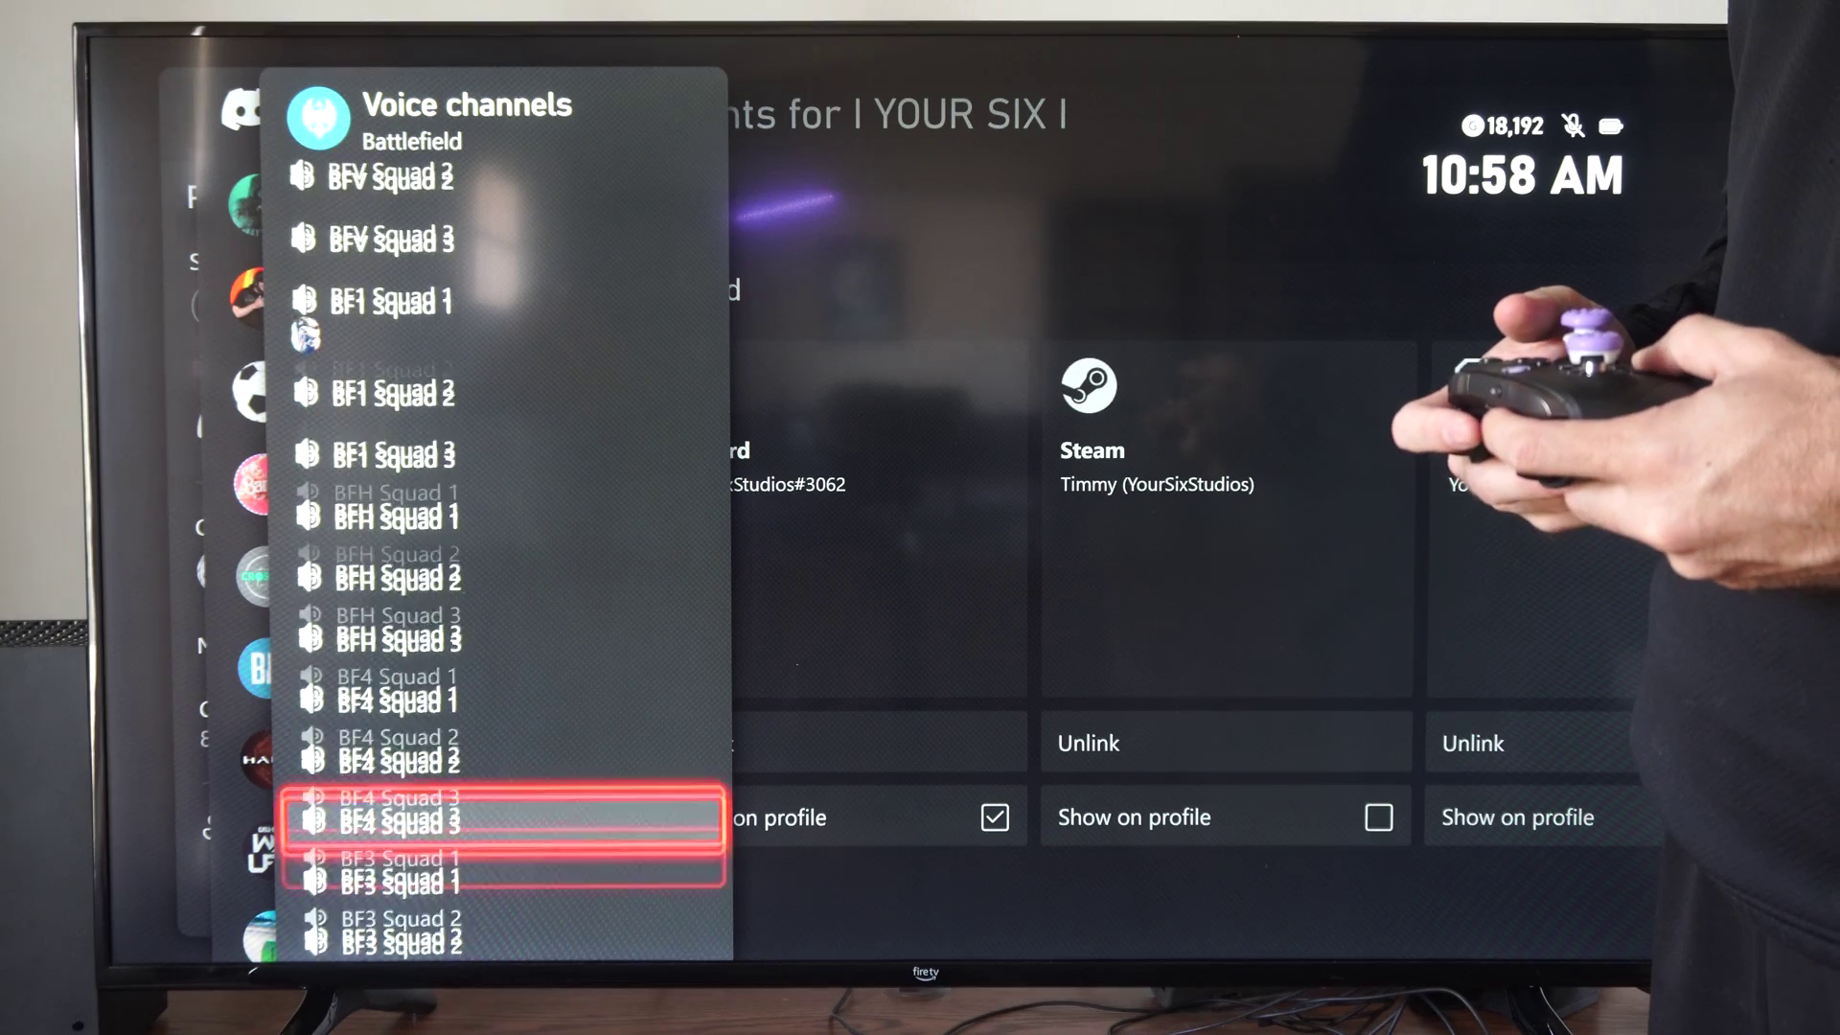
key("Down")
key("Down")
key("Down")
key("Up")
key("Up")
key("Up")
key("Up")
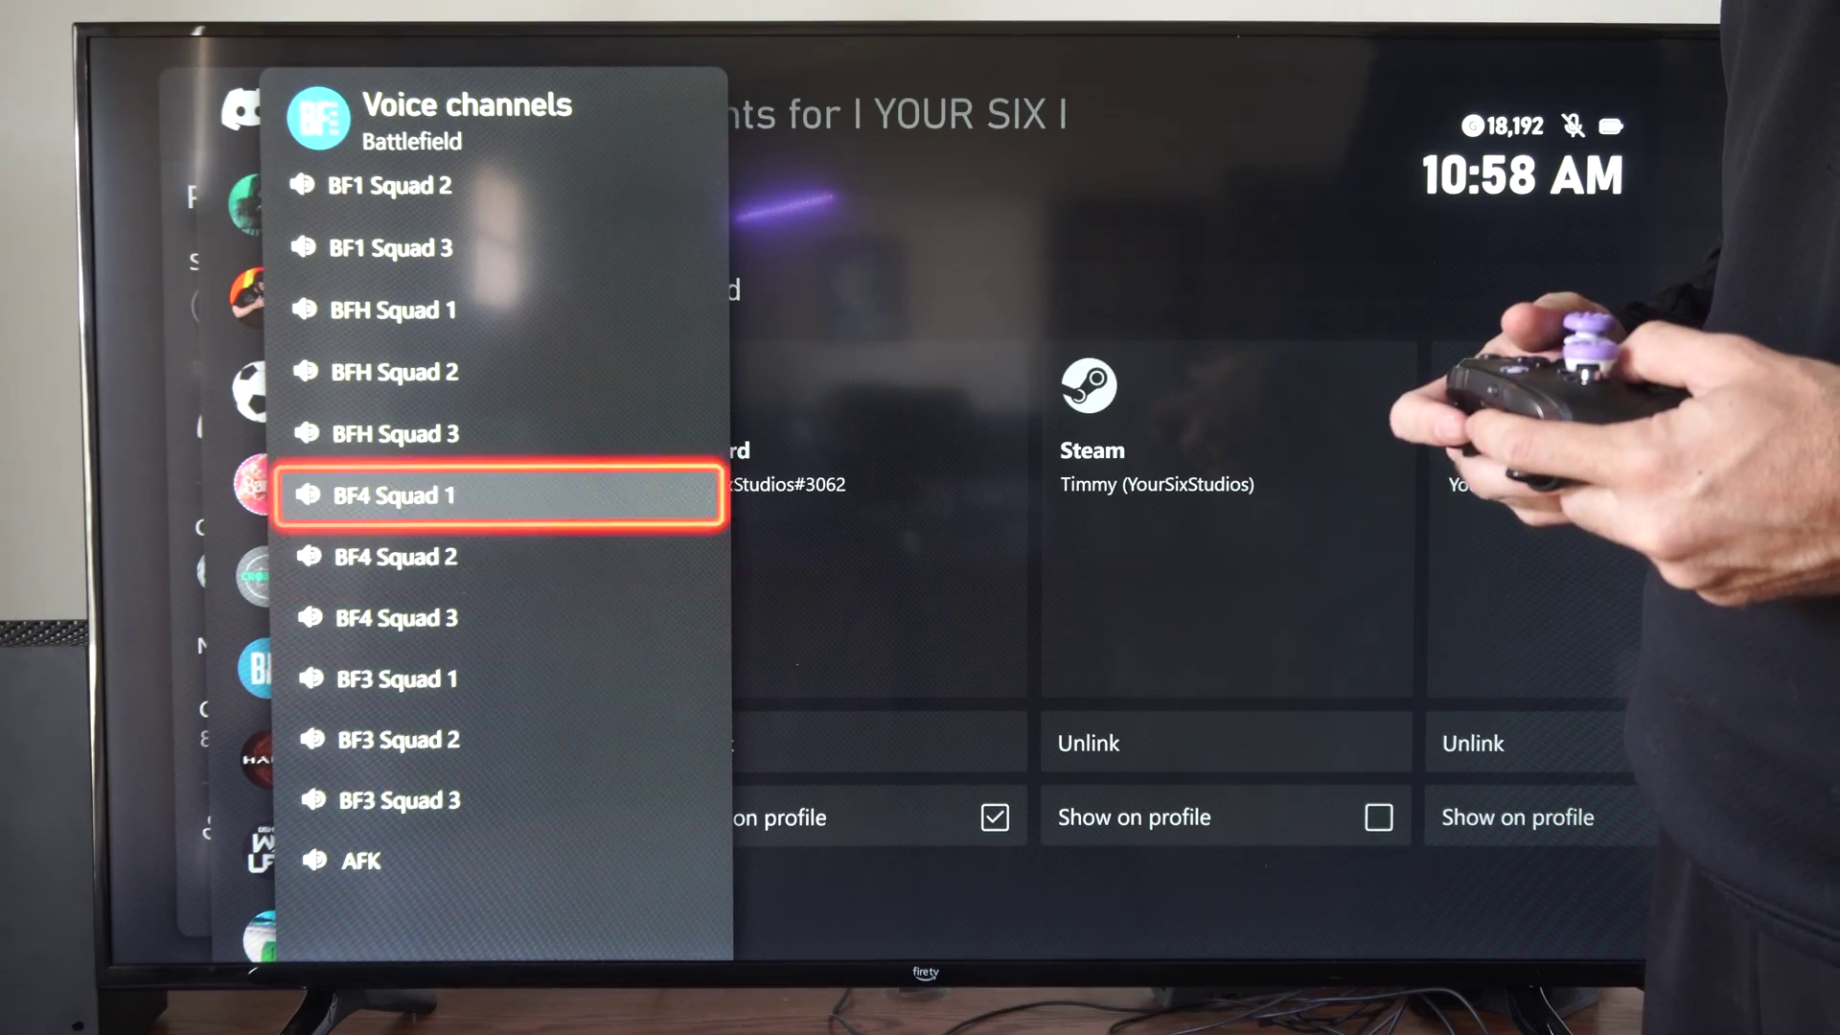
key("Up")
key("Up")
key("Up")
key("Up")
key("Up")
key("Up")
key("Up")
key("Up")
key("Up")
key("Escape")
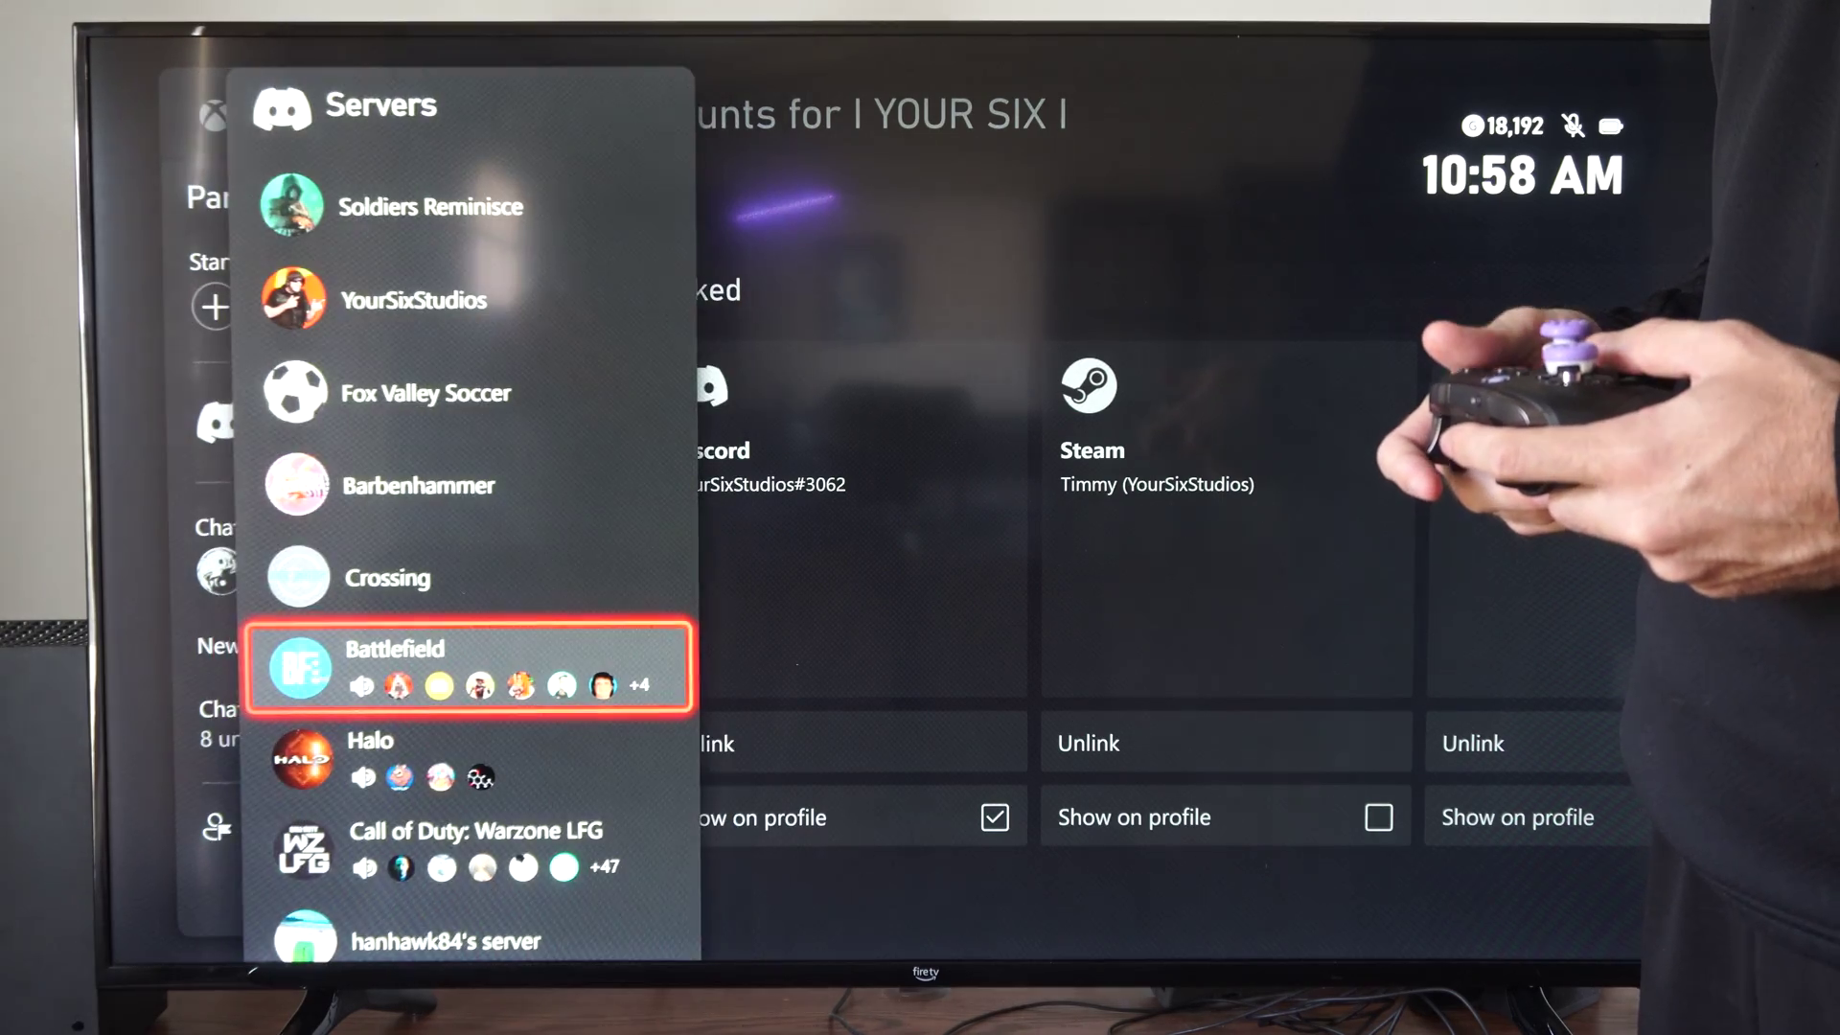
key("Escape")
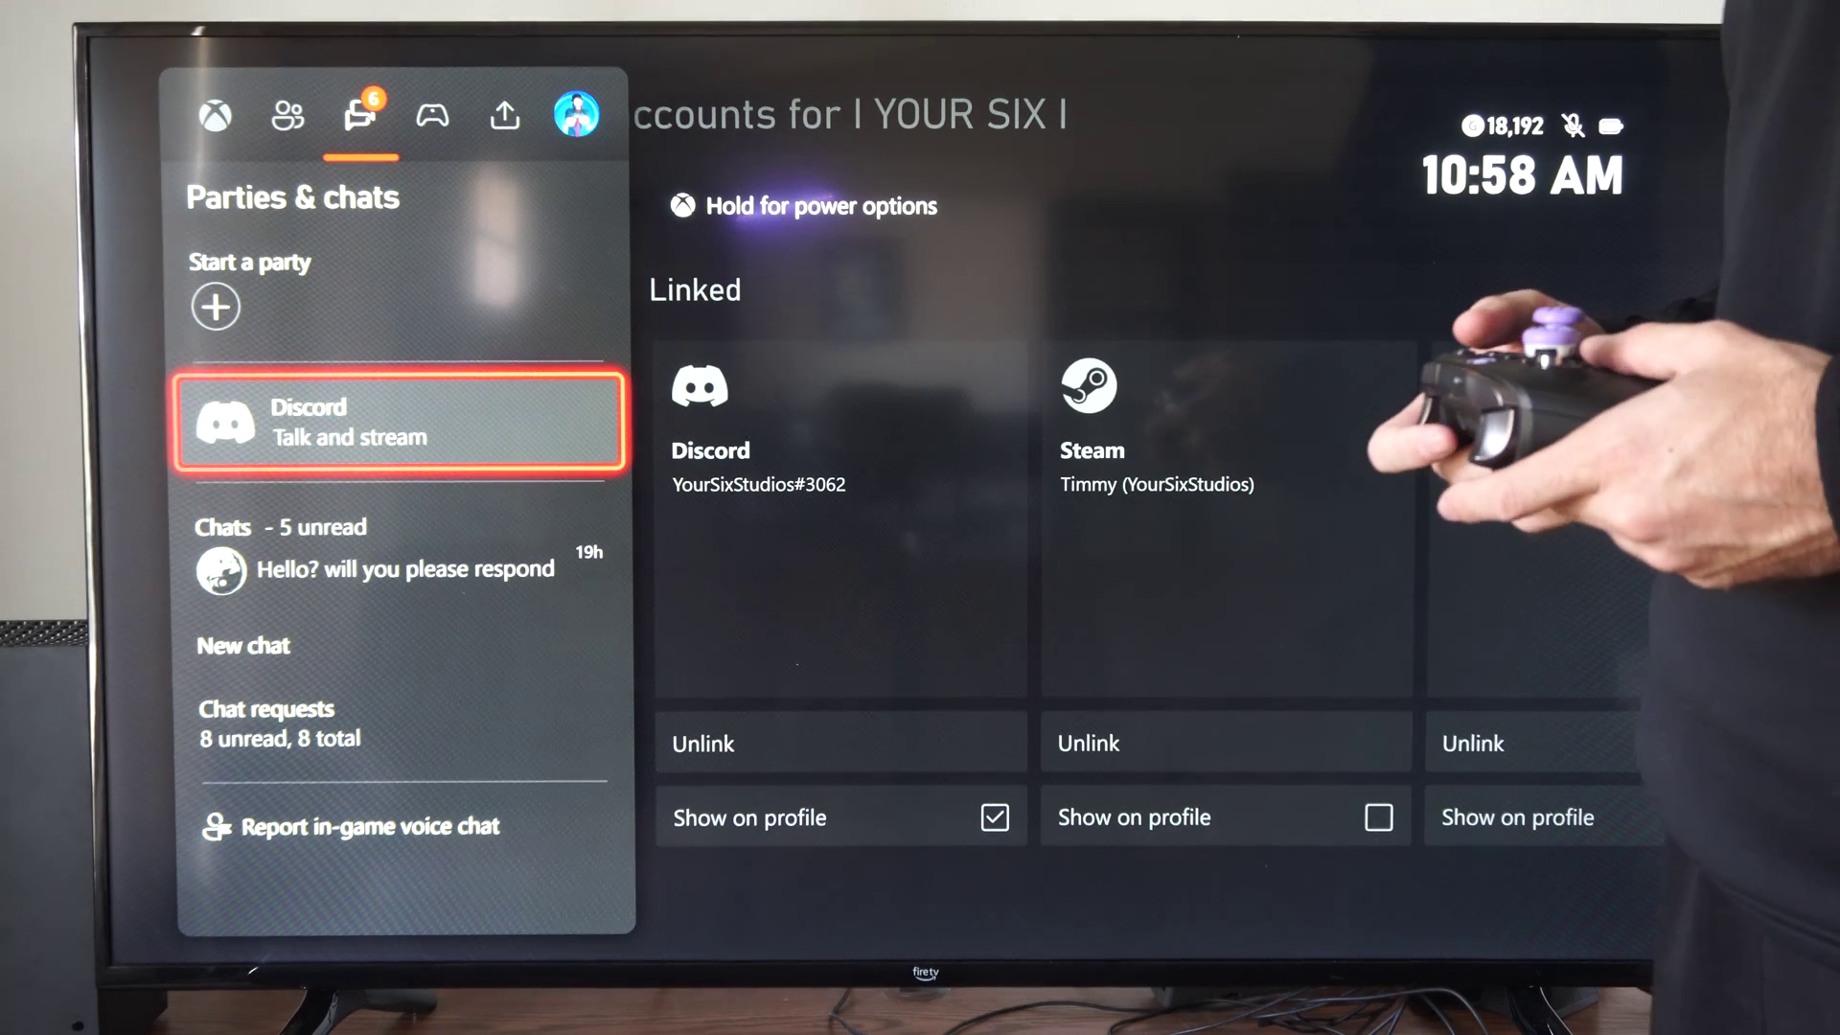
Step: Close the Parties & chats overlay to reveal the Linked social accounts page
key("Up")
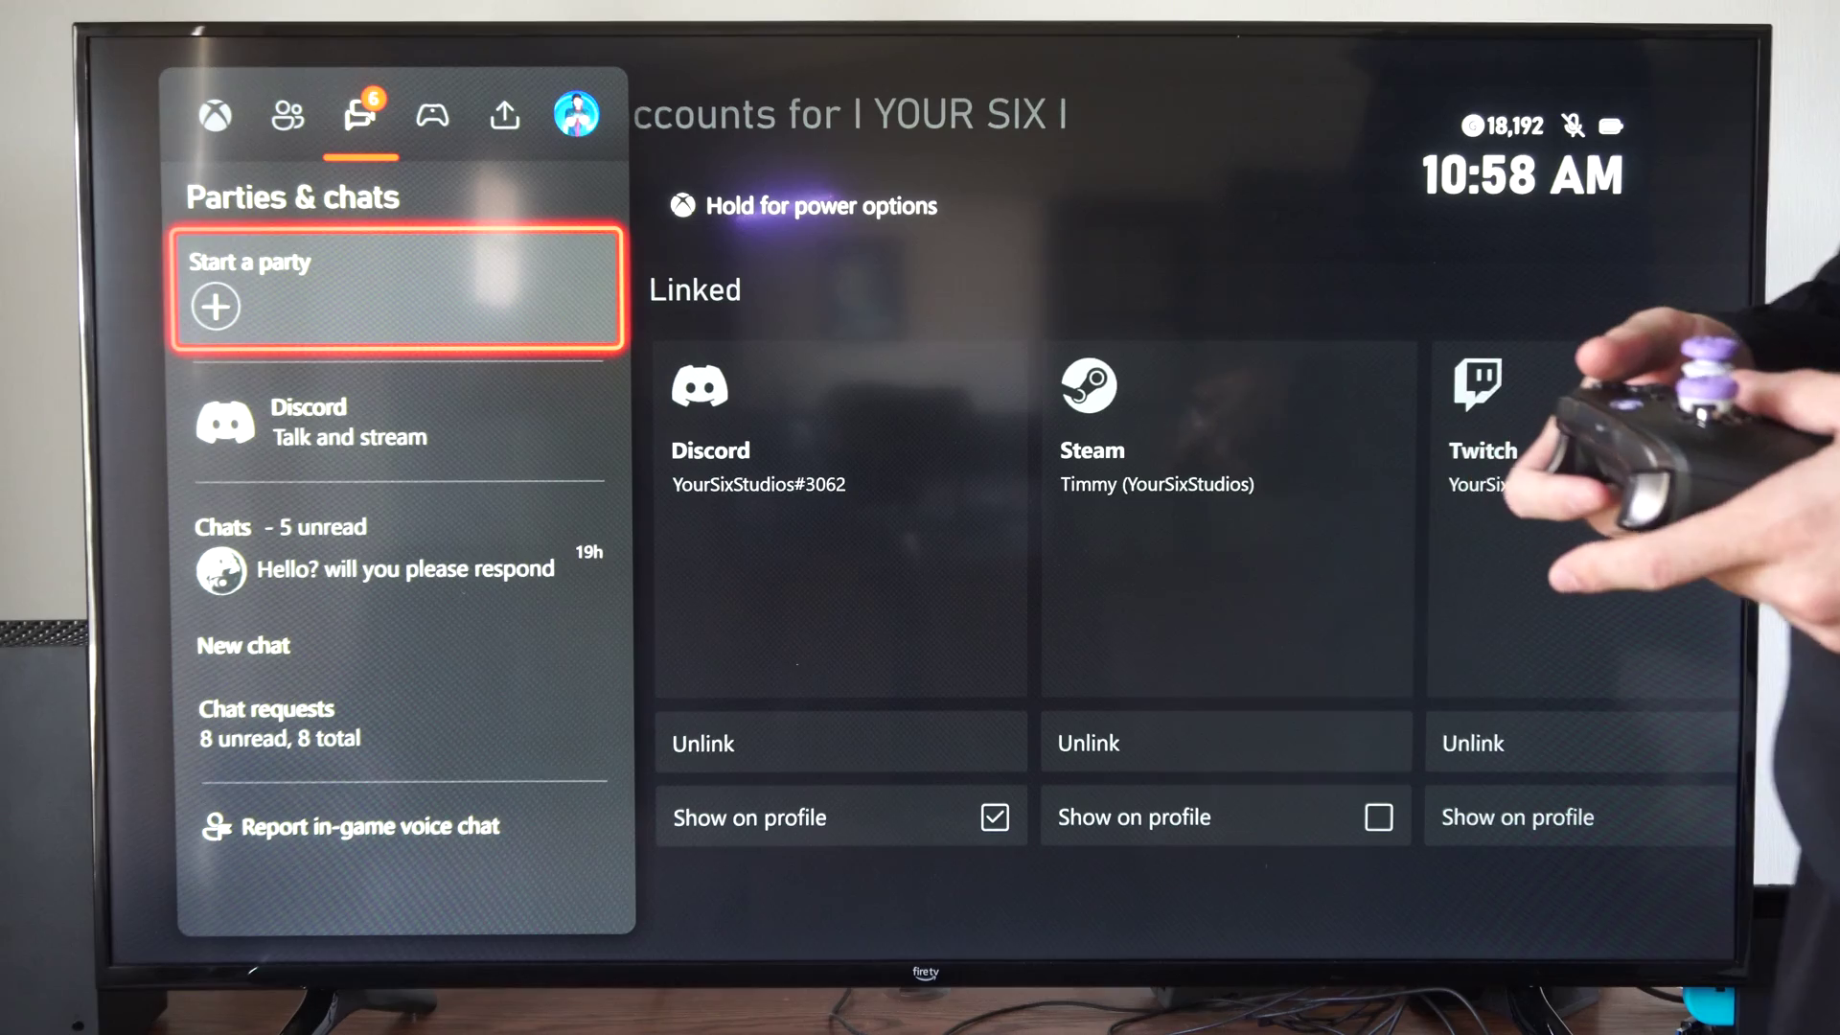
key("Escape")
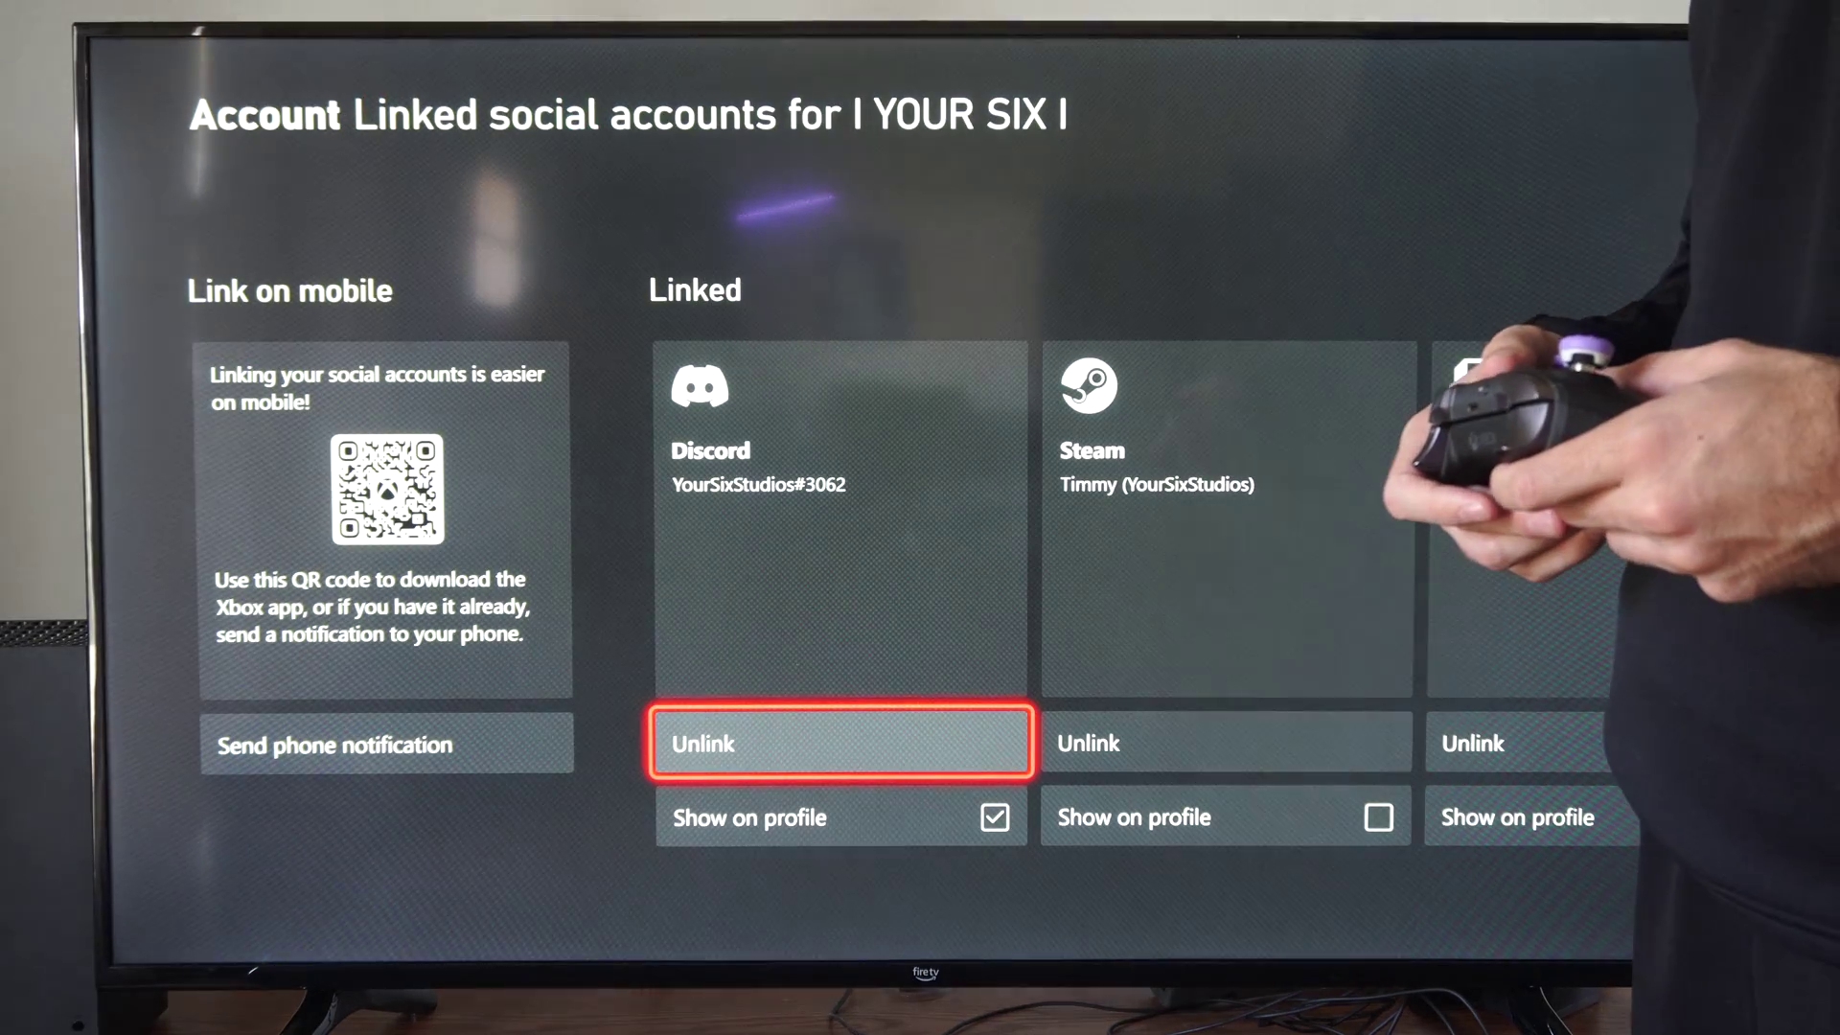